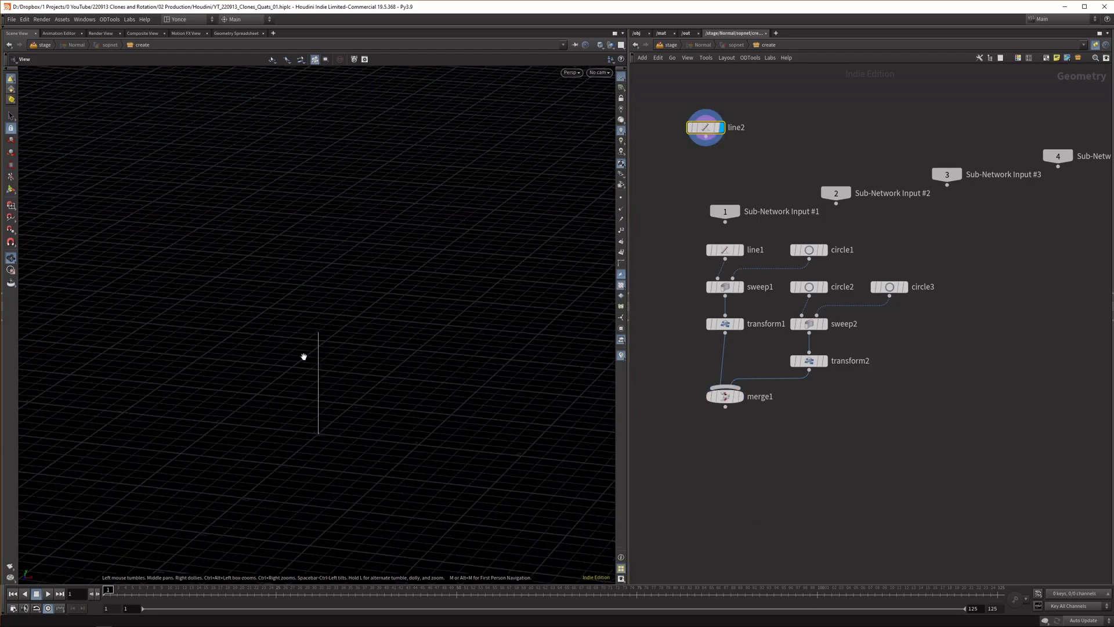
# - Add a line node and display the merged tube and ring
pyautogui.moveTo(304, 355); pyautogui.dragTo(328, 318)
pyautogui.moveTo(324, 411); pyautogui.dragTo(359, 347)
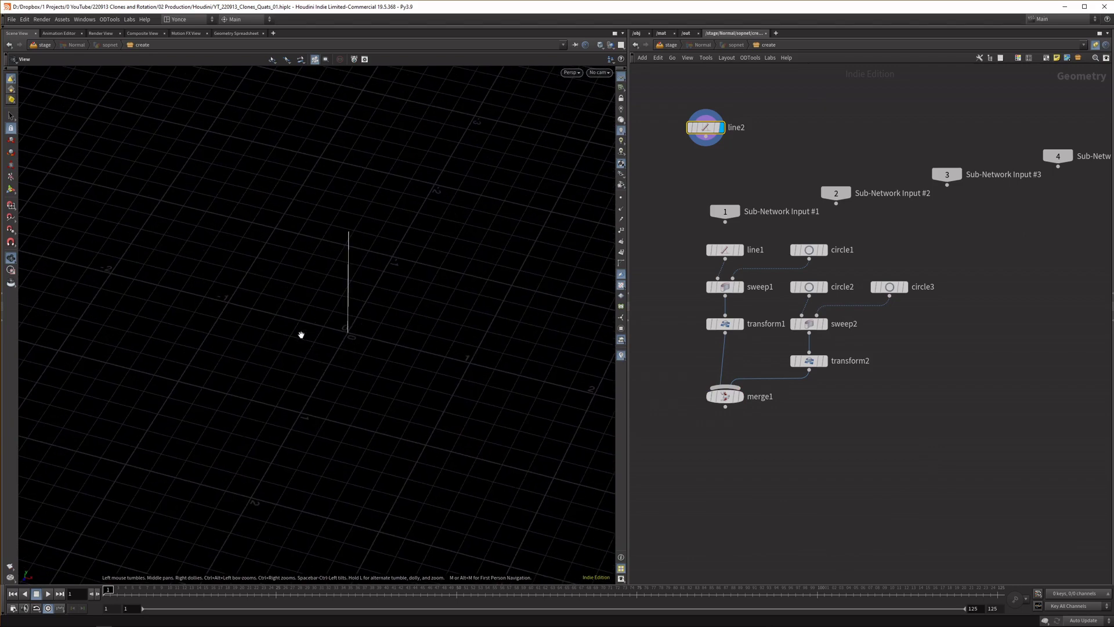
pyautogui.moveTo(703, 131); pyautogui.dragTo(721, 147)
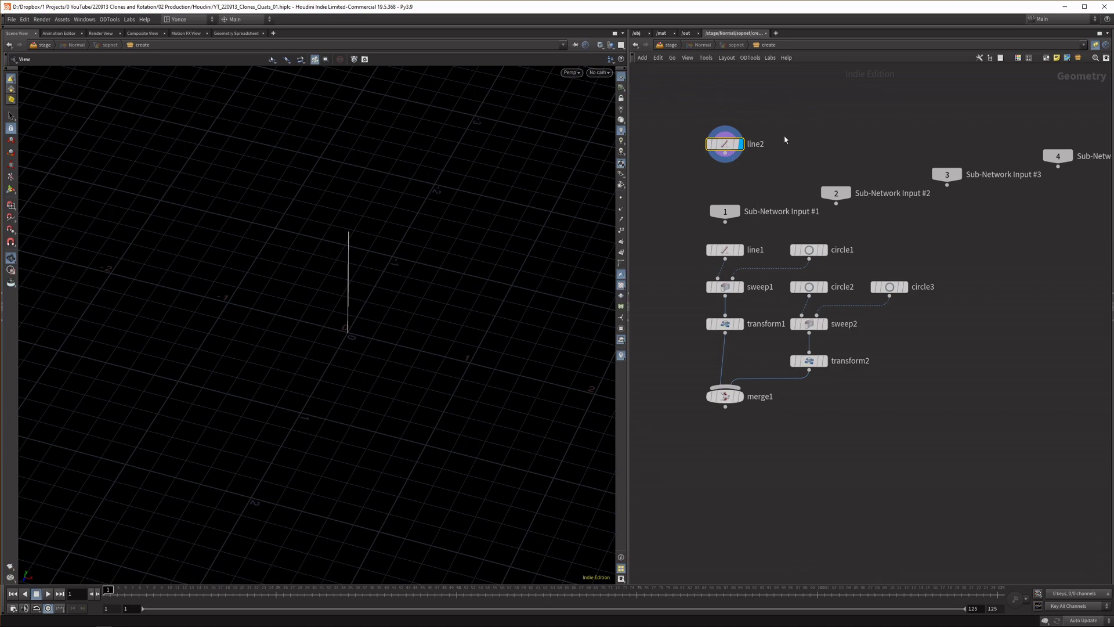
pyautogui.click(740, 397)
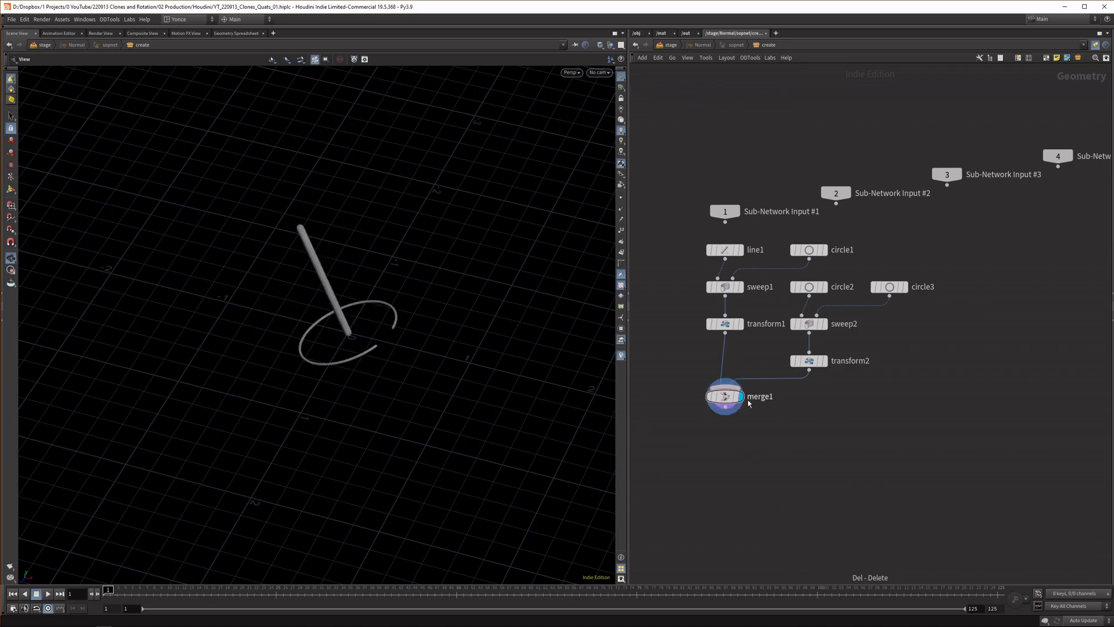
pyautogui.moveTo(377, 286); pyautogui.dragTo(360, 368)
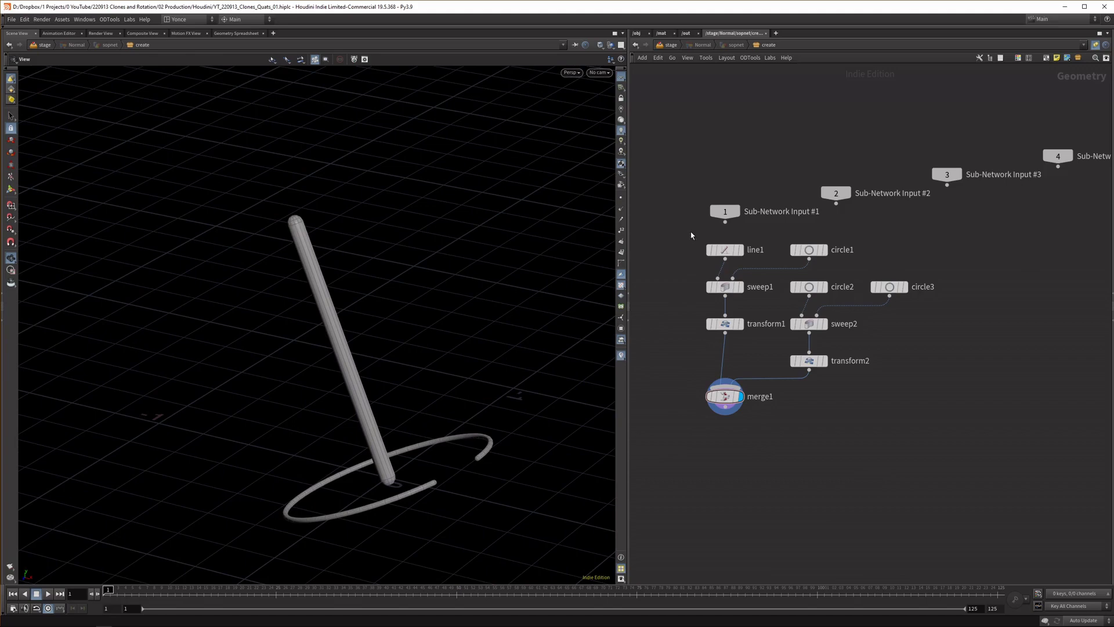
# - Rotate the tube upright with transform1's rotate handle
pyautogui.click(725, 323)
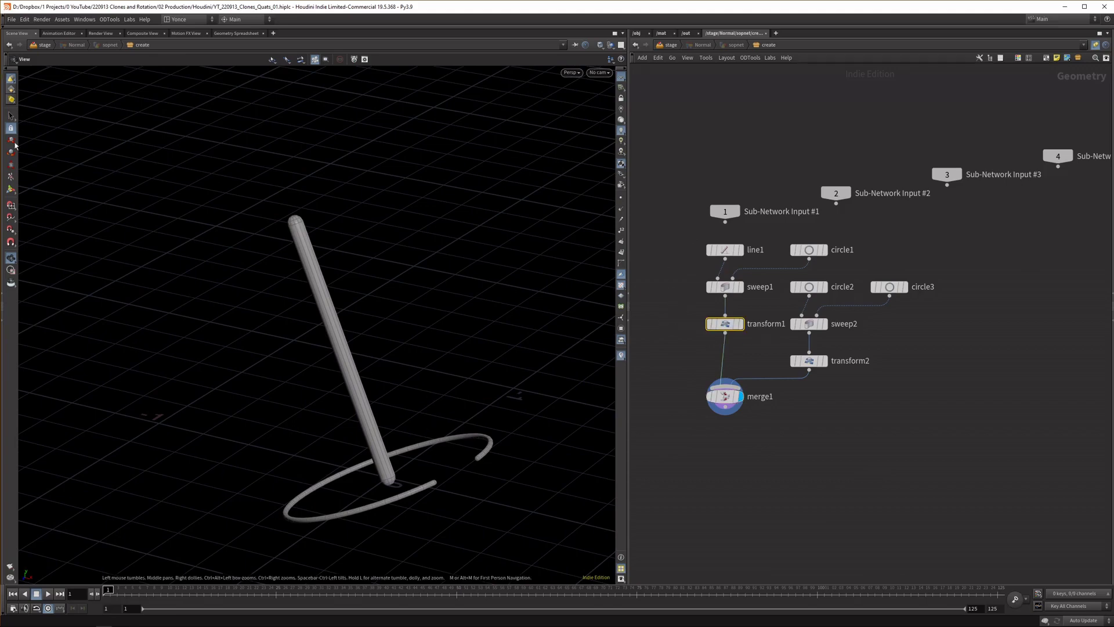
pyautogui.click(10, 189)
pyautogui.moveTo(441, 481); pyautogui.dragTo(300, 395)
pyautogui.keyDown('alt'); pyautogui.moveTo(321, 348); pyautogui.dragTo(406, 354); pyautogui.keyUp('alt')
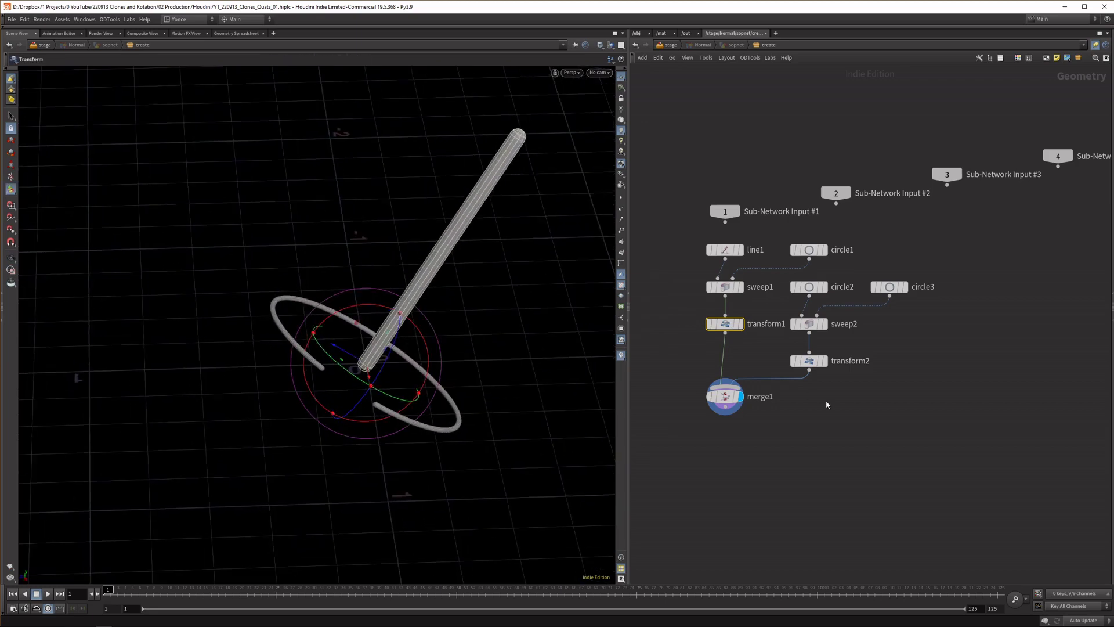
# - Tilt the tube over to the left using transform1
pyautogui.click(808, 361)
pyautogui.keyDown('alt'); pyautogui.moveTo(337, 371); pyautogui.dragTo(401, 367); pyautogui.keyUp('alt')
pyautogui.click(725, 323)
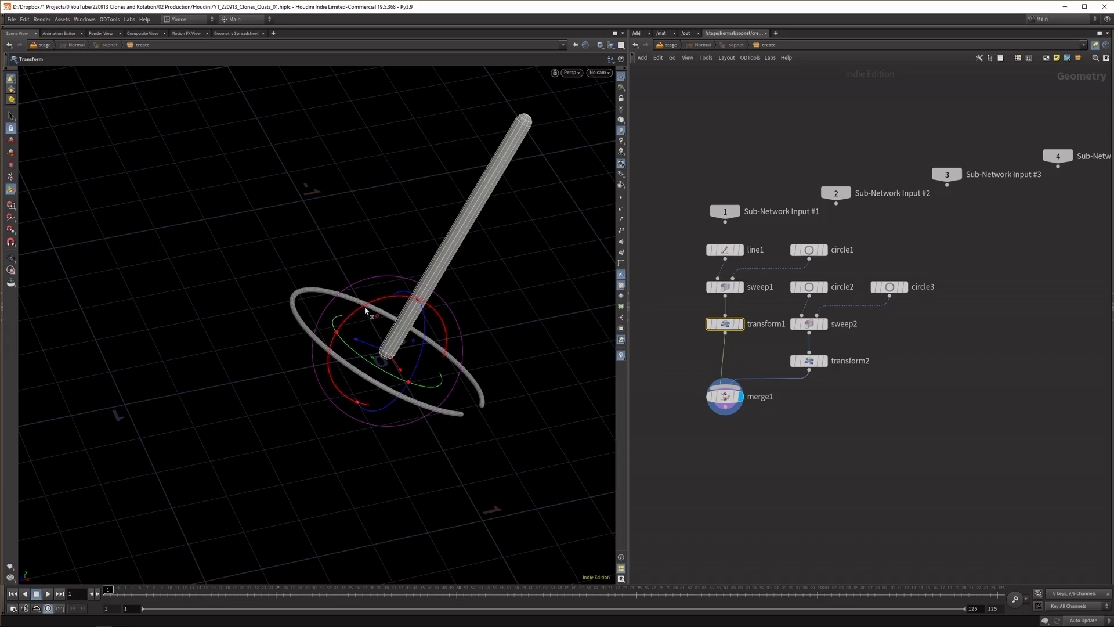
pyautogui.moveTo(365, 310); pyautogui.dragTo(357, 121)
# - Rotate the ring on transform2 to about 140 degrees so it stands upright
pyautogui.doubleClick(850, 360)
pyautogui.click(810, 359)
pyautogui.moveTo(338, 85); pyautogui.dragTo(330, 103)
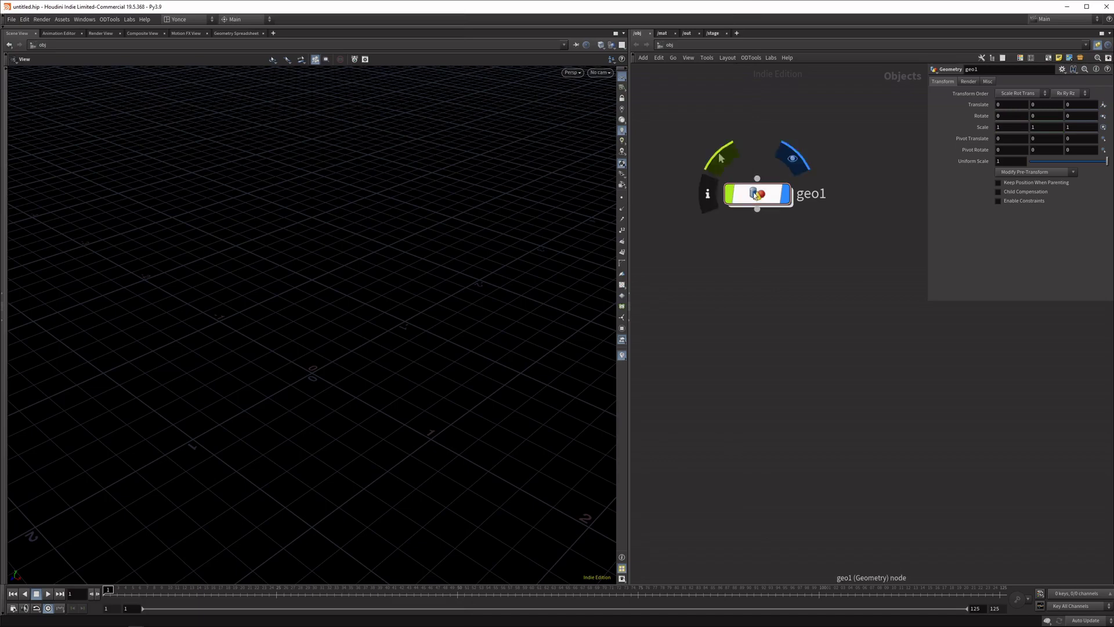
# - Rename geo1 to 'Copies' and dive inside it
pyautogui.moveTo(753, 193); pyautogui.dragTo(747, 289)
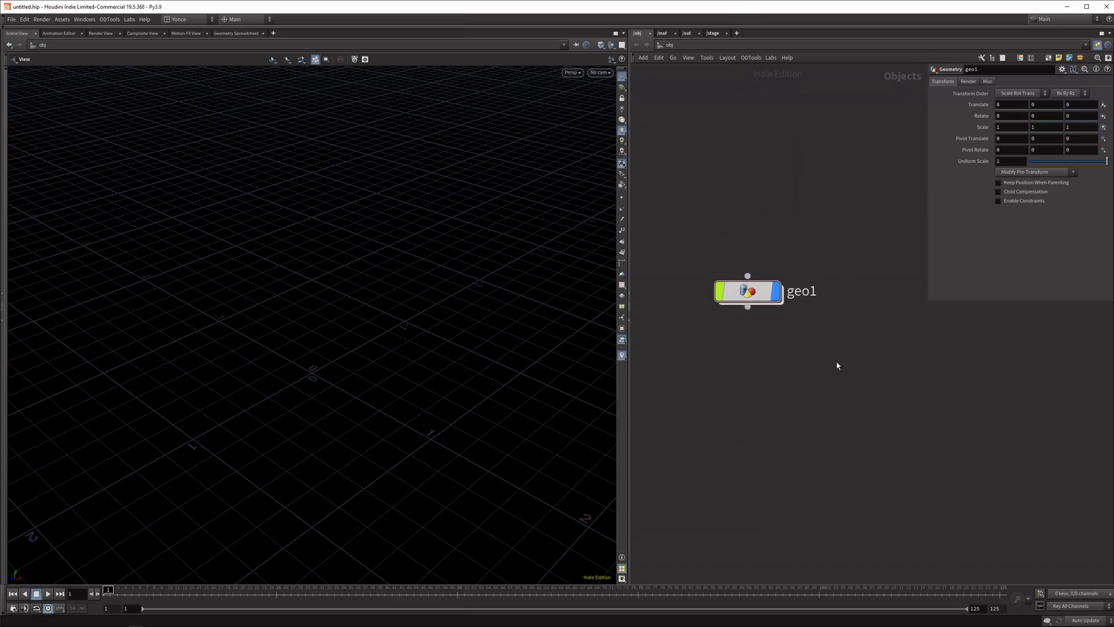
pyautogui.doubleClick(806, 290)
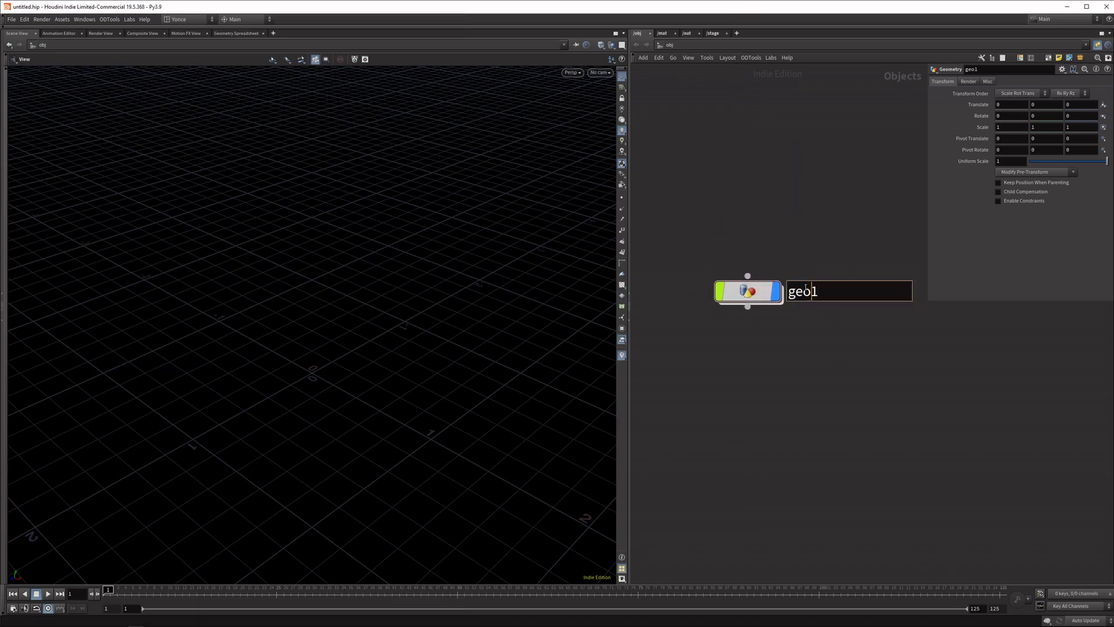
pyautogui.doubleClick(803, 292)
pyautogui.write('Copies')
pyautogui.press('Return')
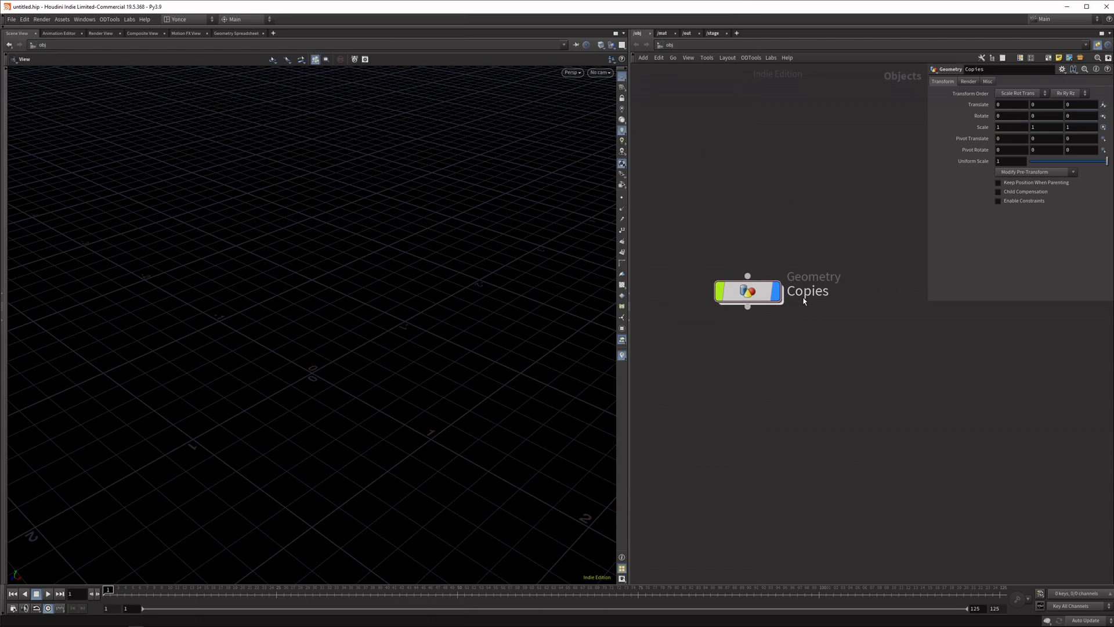
pyautogui.doubleClick(743, 299)
# - Add a Grid node (grid1) to the Copies network
pyautogui.press('Tab')
pyautogui.moveTo(801, 255)
pyautogui.click(844, 255)
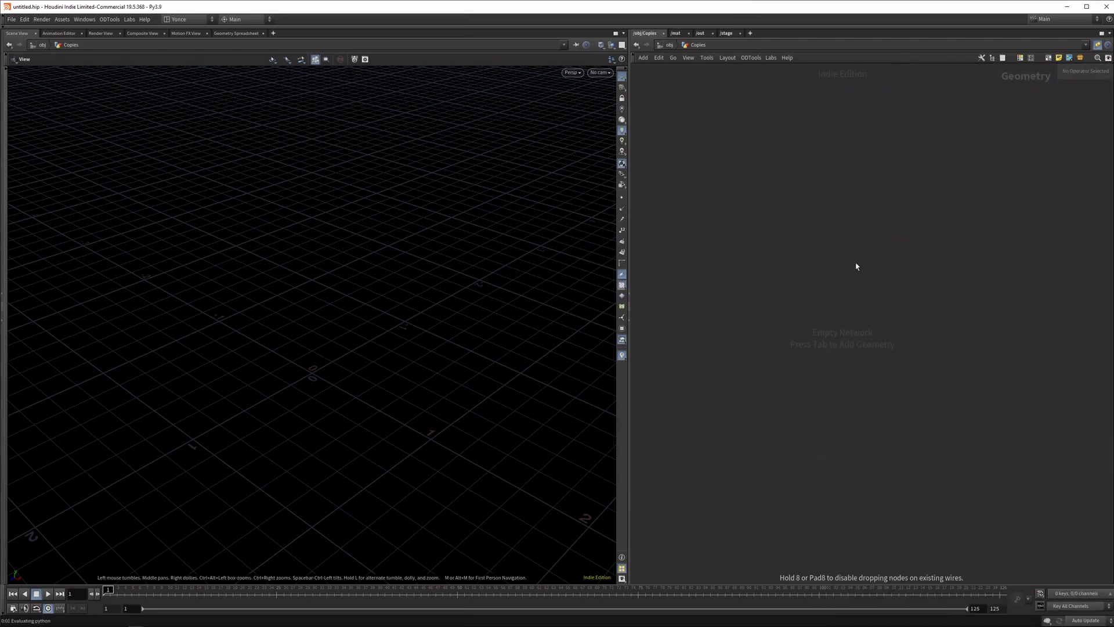
pyautogui.click(856, 262)
pyautogui.press('h')
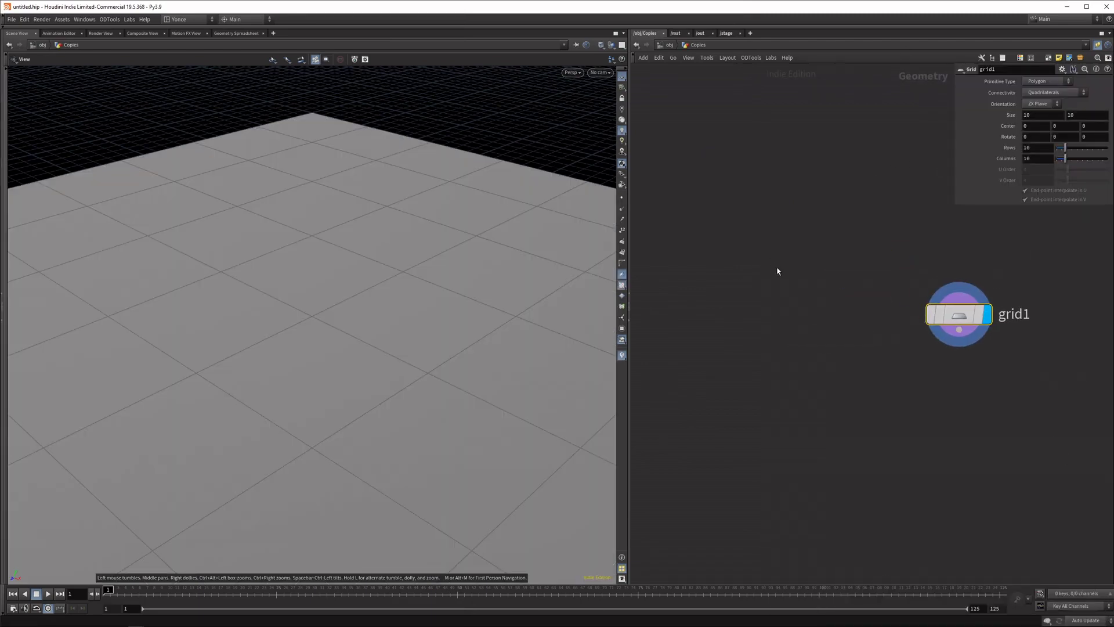
# - Add a Box node and set its Size to 0.1 × 1 × 0.7
pyautogui.press('Tab')
pyautogui.write('copy')
pyautogui.press('Return')
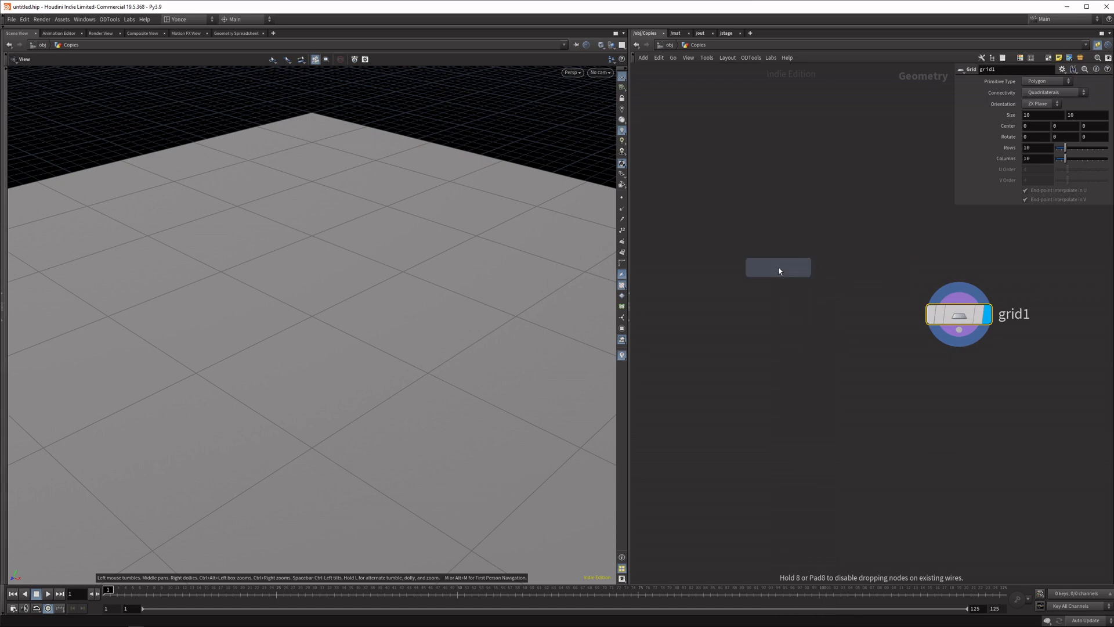
pyautogui.click(780, 271)
pyautogui.click(778, 313)
pyautogui.moveTo(1037, 113); pyautogui.dragTo(993, 109, button='middle')
pyautogui.moveTo(1082, 113); pyautogui.dragTo(1068, 109, button='middle')
pyautogui.moveTo(470, 373); pyautogui.dragTo(276, 299)
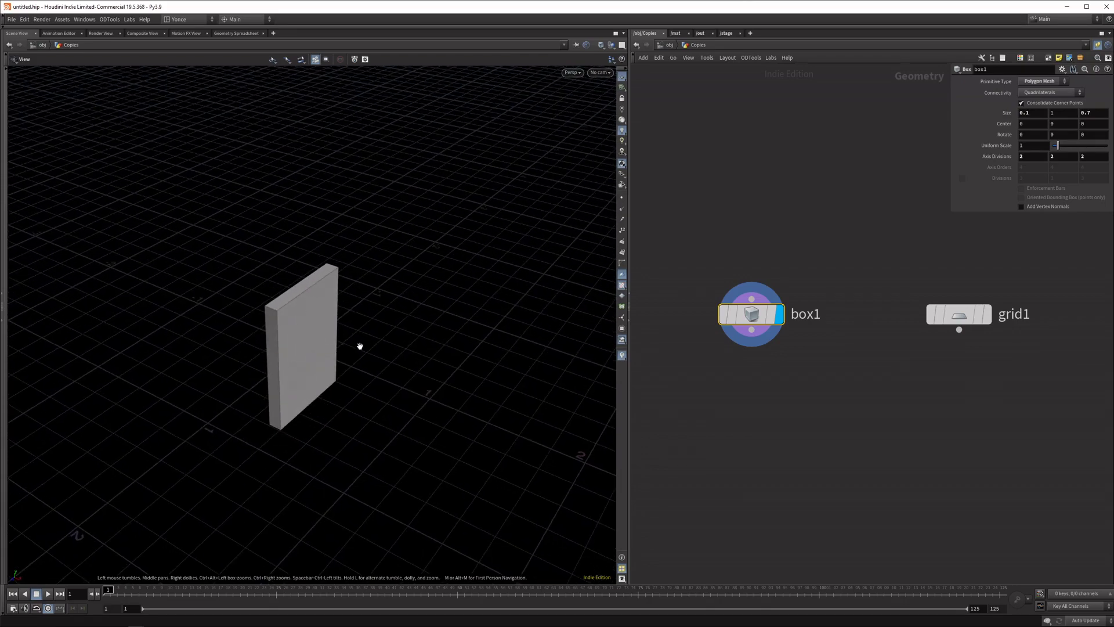
# - Add a Match Size node below box1 to rest the box on the ground
pyautogui.press('Tab')
pyautogui.write('max')
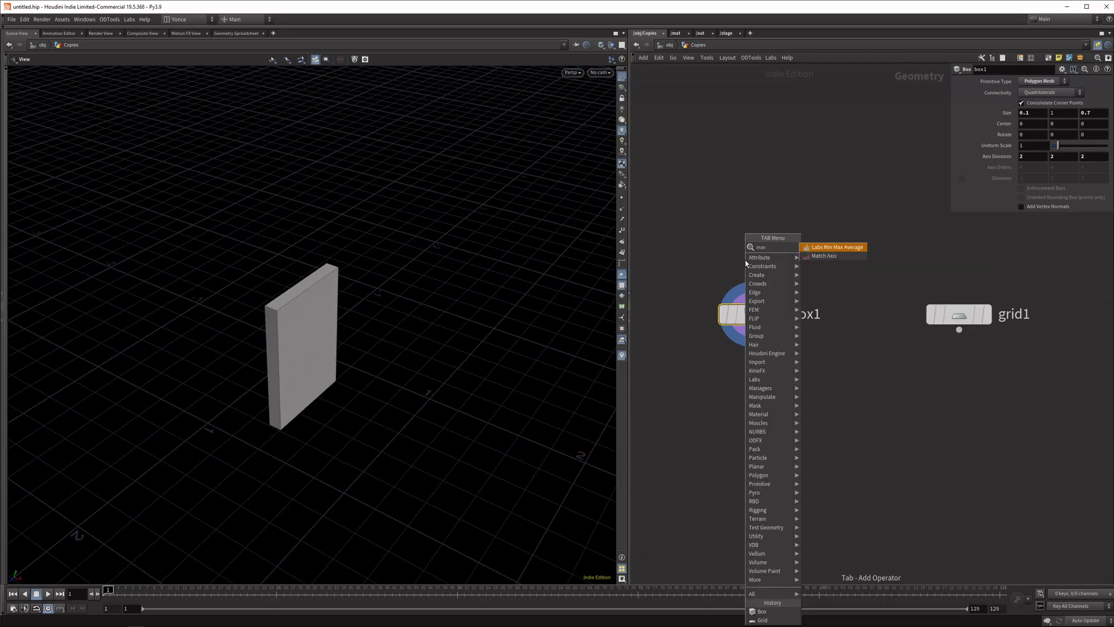
pyautogui.press('BackSpace')
pyautogui.write('tchsize')
pyautogui.press('Return')
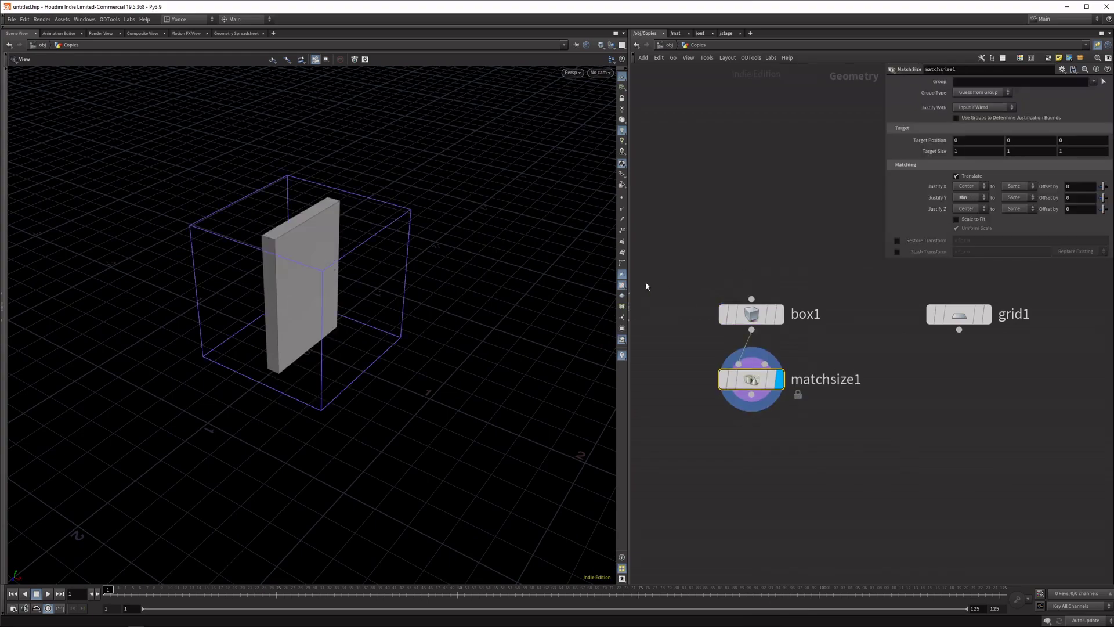
pyautogui.moveTo(348, 273); pyautogui.dragTo(323, 391)
# - Add Copy to Points below matchsize1 and wire grid1 in as the target points
pyautogui.press('Tab')
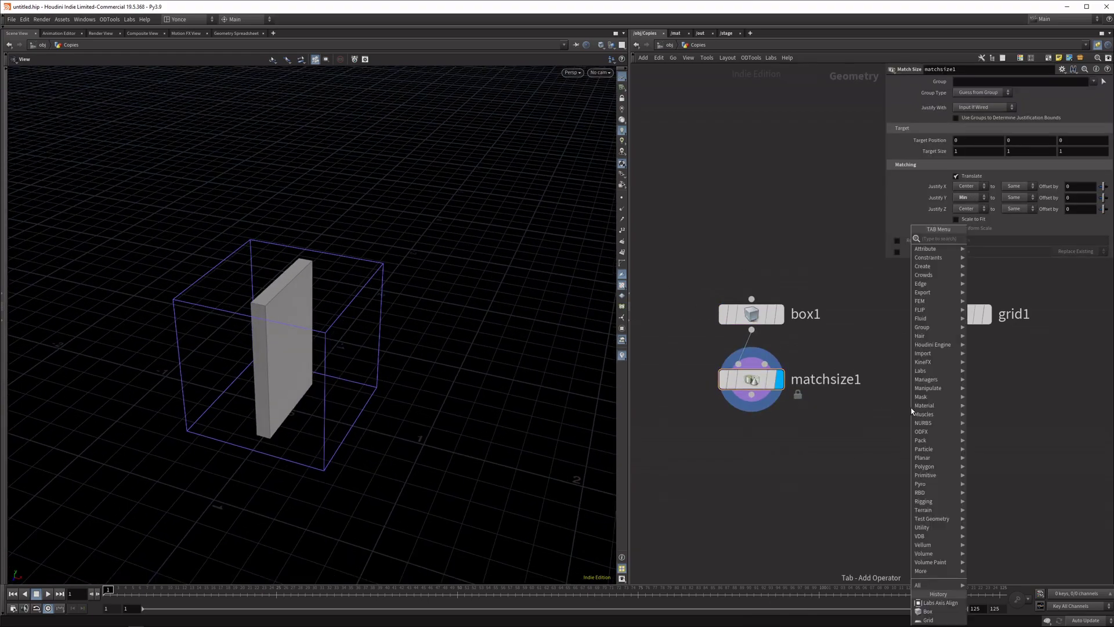
pyautogui.write('copy to')
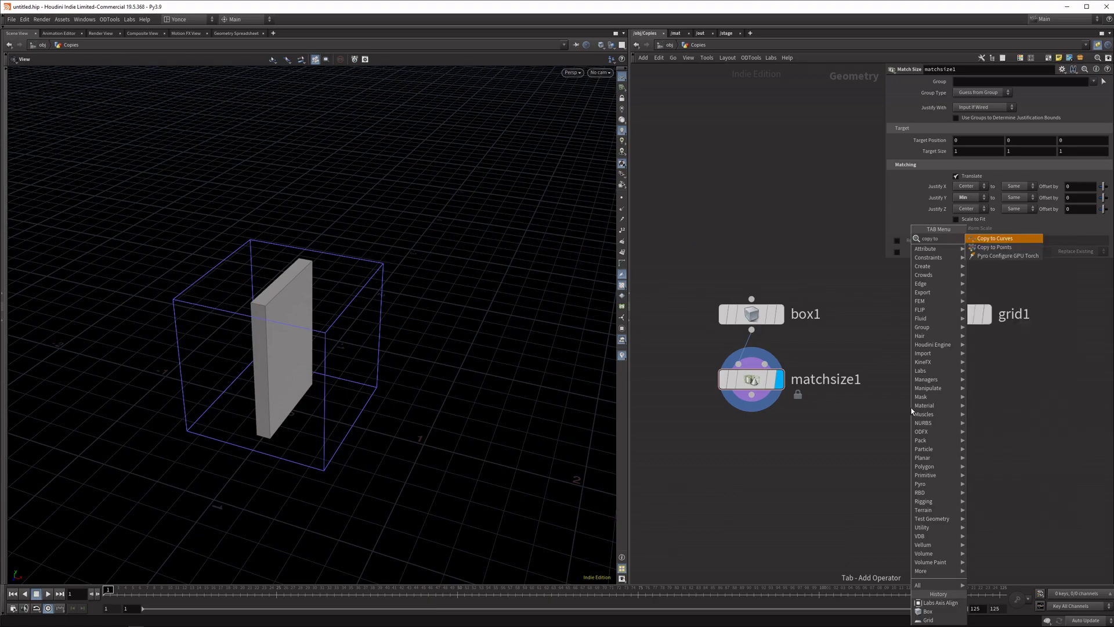
pyautogui.press('Down')
pyautogui.press('Return')
pyautogui.click(886, 445)
pyautogui.moveTo(959, 329); pyautogui.dragTo(899, 430)
pyautogui.moveTo(392, 363); pyautogui.dragTo(242, 372)
pyautogui.moveTo(351, 248); pyautogui.dragTo(441, 325)
pyautogui.moveTo(959, 313); pyautogui.dragTo(928, 313)
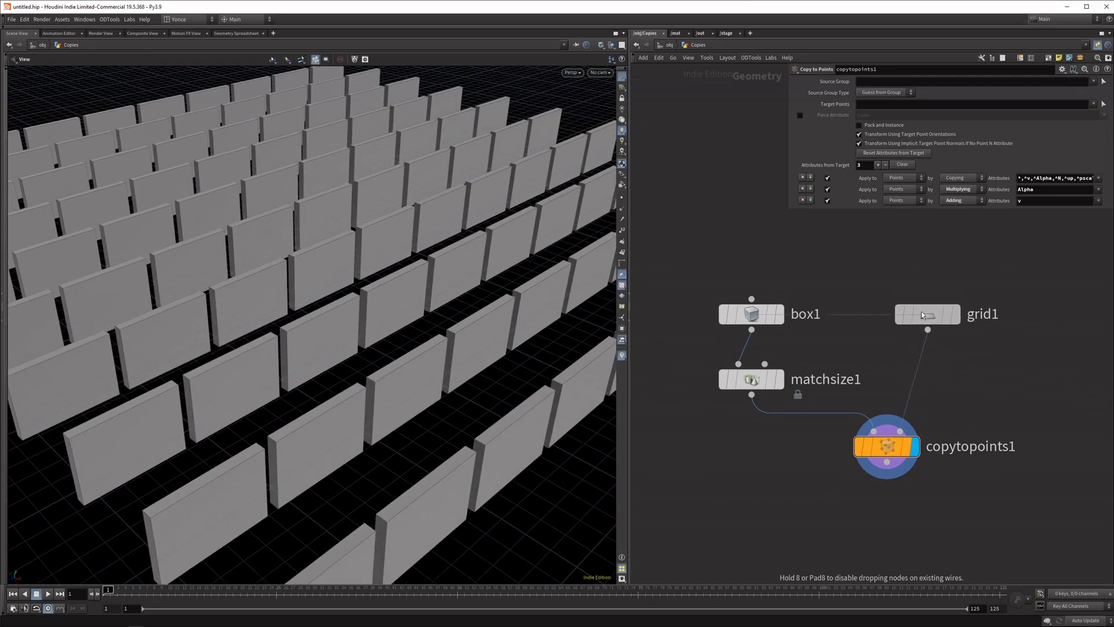
# - Insert an Attribute Create on the grid1 wire and name the attribute 'up'
pyautogui.press('Tab')
pyautogui.write('a')
pyautogui.press('Return')
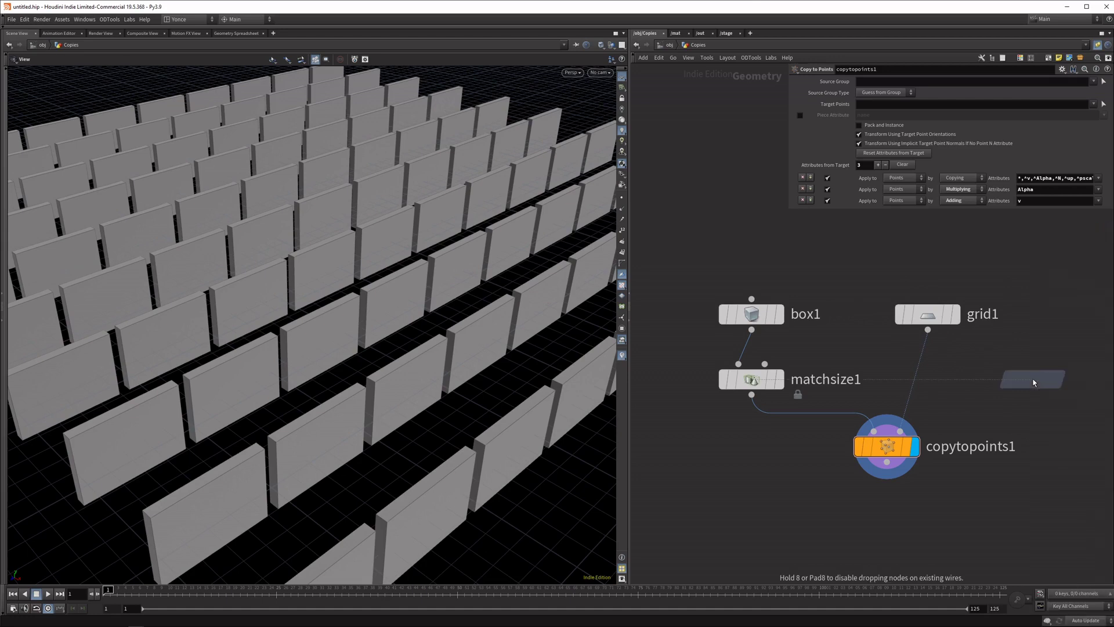
pyautogui.click(926, 380)
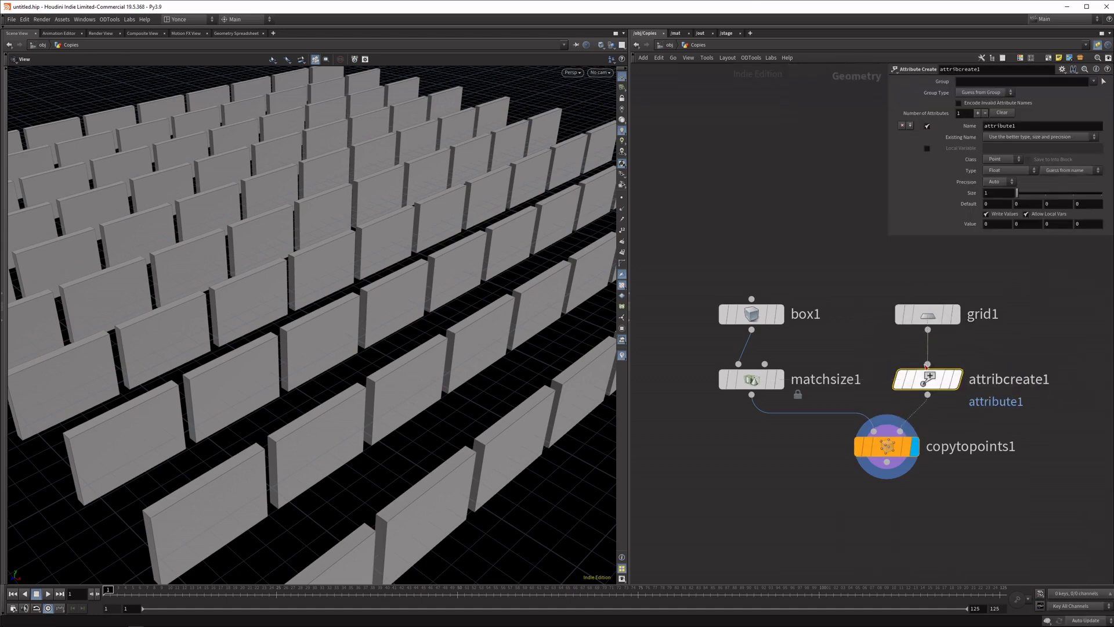
pyautogui.doubleClick(1026, 127)
pyautogui.write('up')
pyautogui.press('Return')
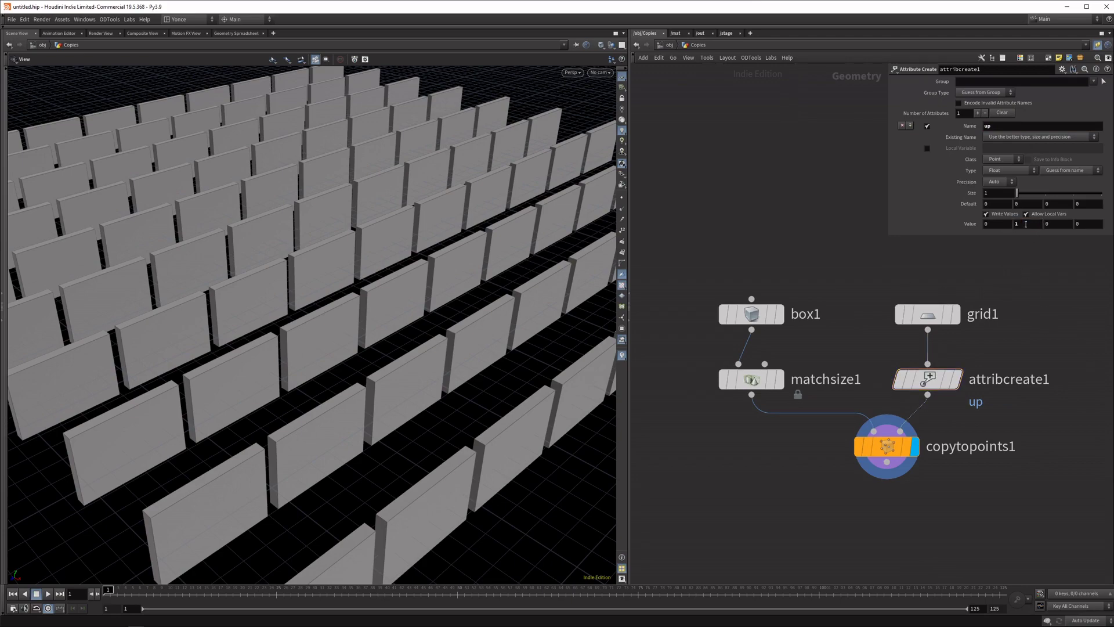
pyautogui.moveTo(315, 438); pyautogui.dragTo(387, 468)
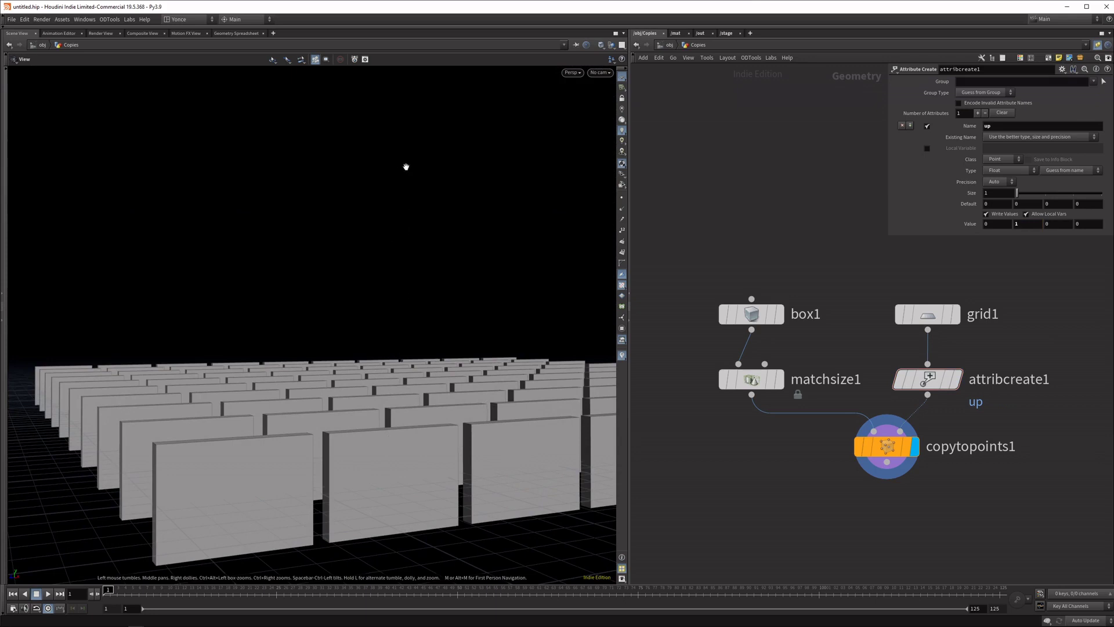
pyautogui.moveTo(887, 446); pyautogui.dragTo(876, 534)
# - Duplicate attribcreate1 by copying and pasting it
pyautogui.press('Tab')
pyautogui.write('a c')
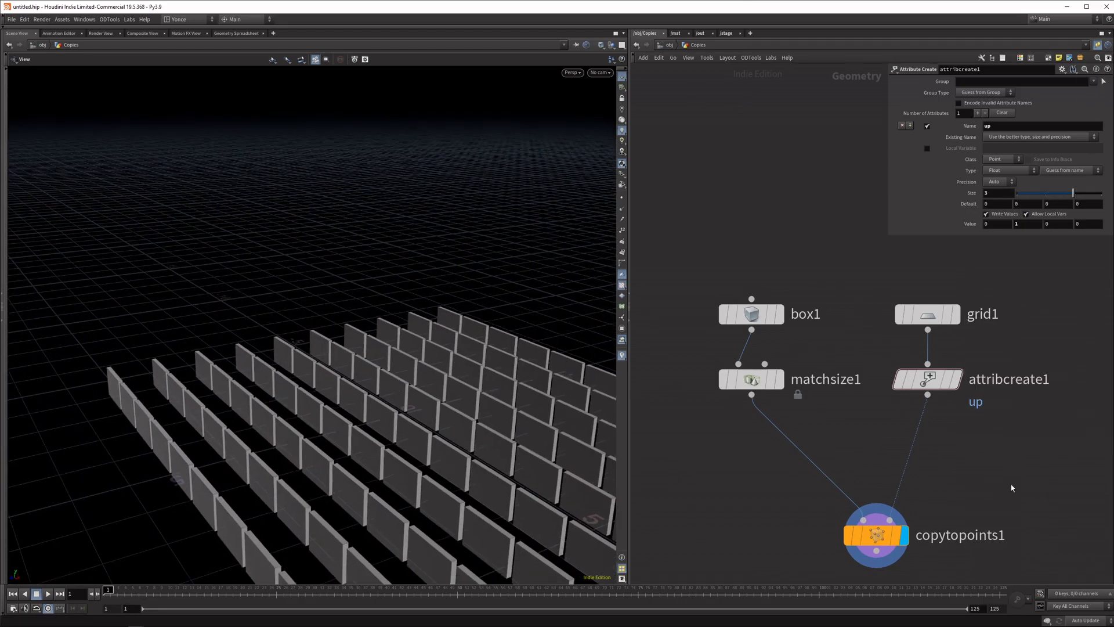
pyautogui.hotkey('ctrl', 'c')
pyautogui.hotkey('ctrl', 'v')
# - Place attribcreate2 under attribcreate1 and name its attribute N
pyautogui.click(931, 446)
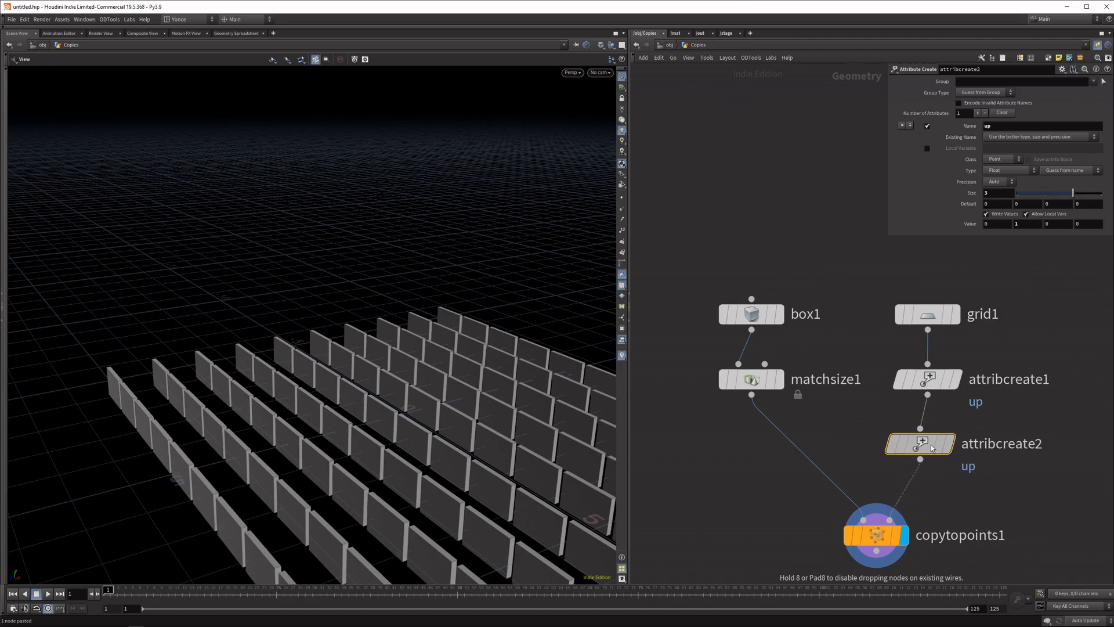
pyautogui.moveTo(932, 448); pyautogui.dragTo(939, 448)
pyautogui.click(1011, 128)
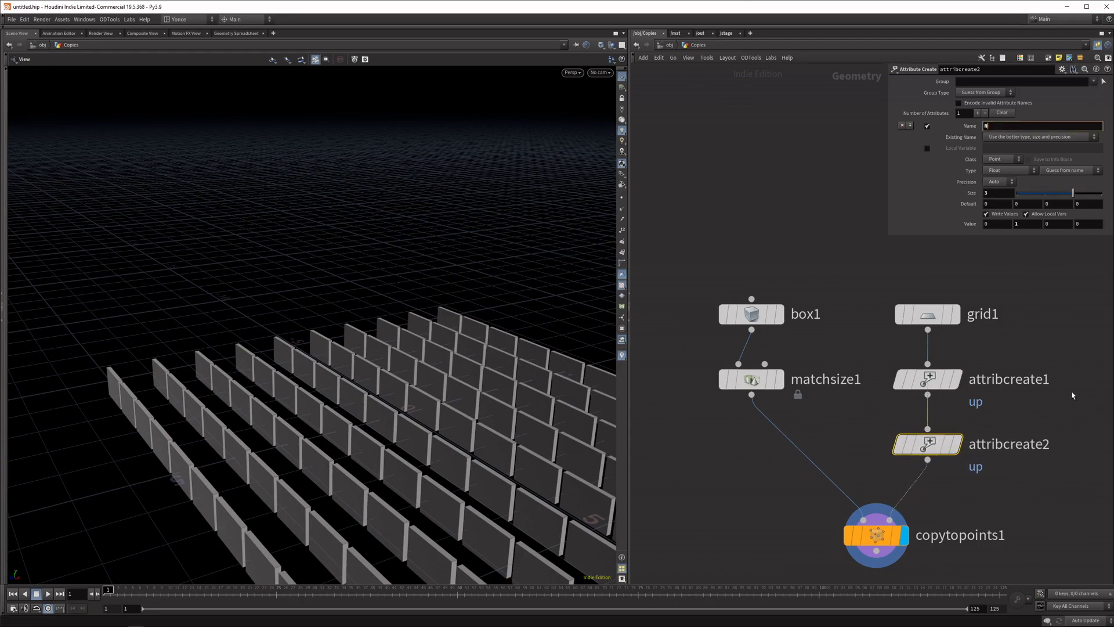
pyautogui.click(1021, 254)
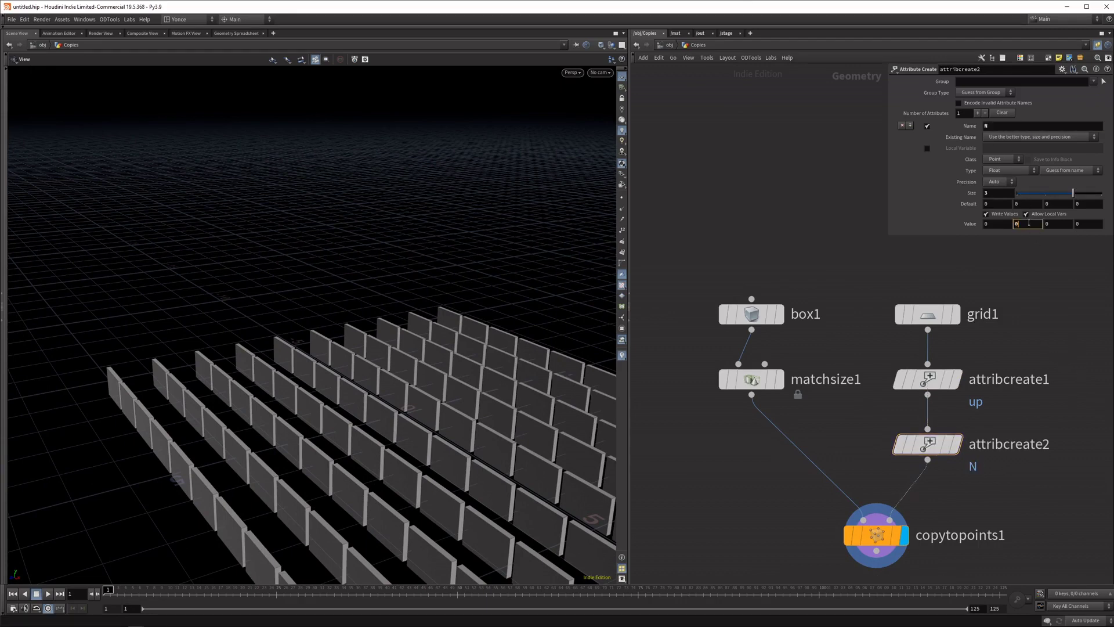
pyautogui.press('Tab')
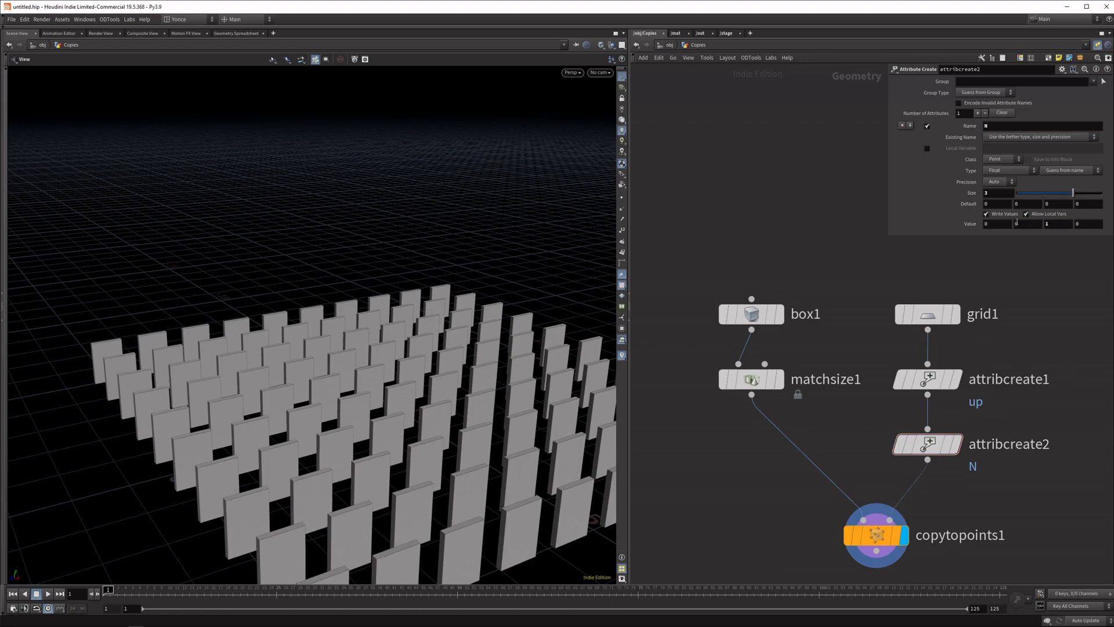
pyautogui.moveTo(406, 371); pyautogui.dragTo(331, 368)
# - Enter 0, 0, 1 as attribcreate2's N values
pyautogui.click(995, 223)
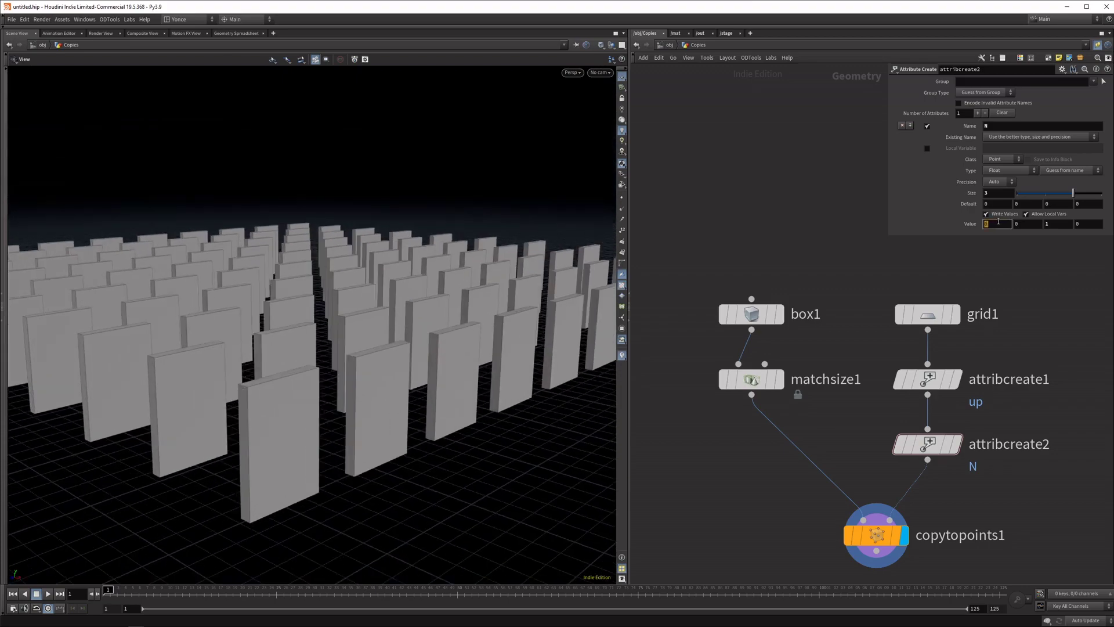
pyautogui.write('1')
pyautogui.press('Tab')
pyautogui.press('Tab')
pyautogui.write('0')
pyautogui.press('Tab')
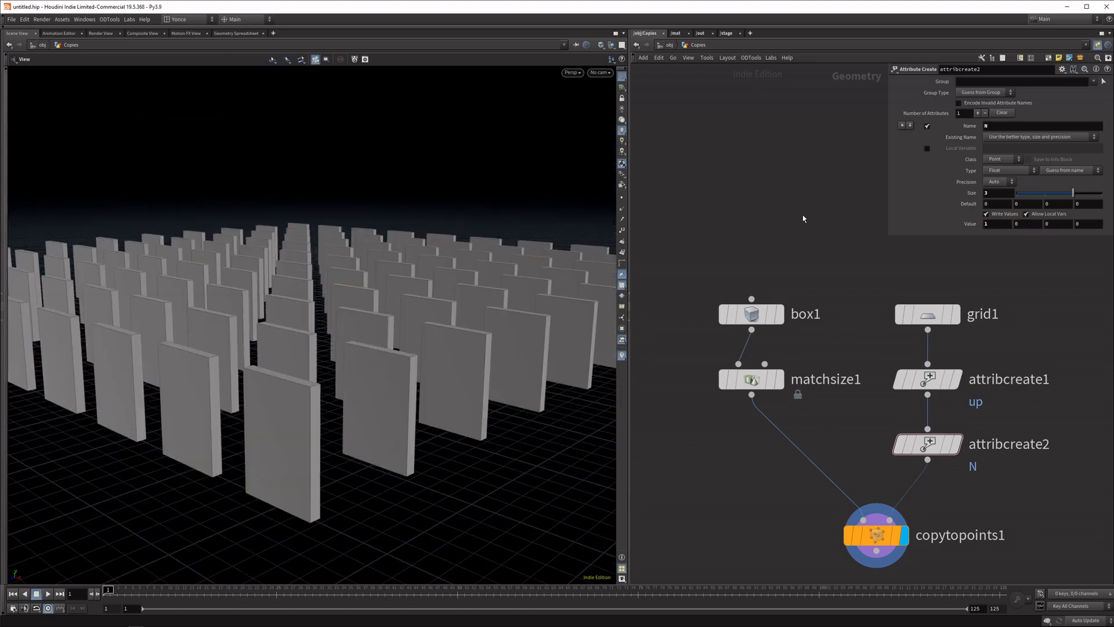
pyautogui.moveTo(348, 261); pyautogui.dragTo(325, 333)
pyautogui.click(996, 224)
pyautogui.write('0')
pyautogui.press('Tab')
pyautogui.press('Tab')
pyautogui.write('1')
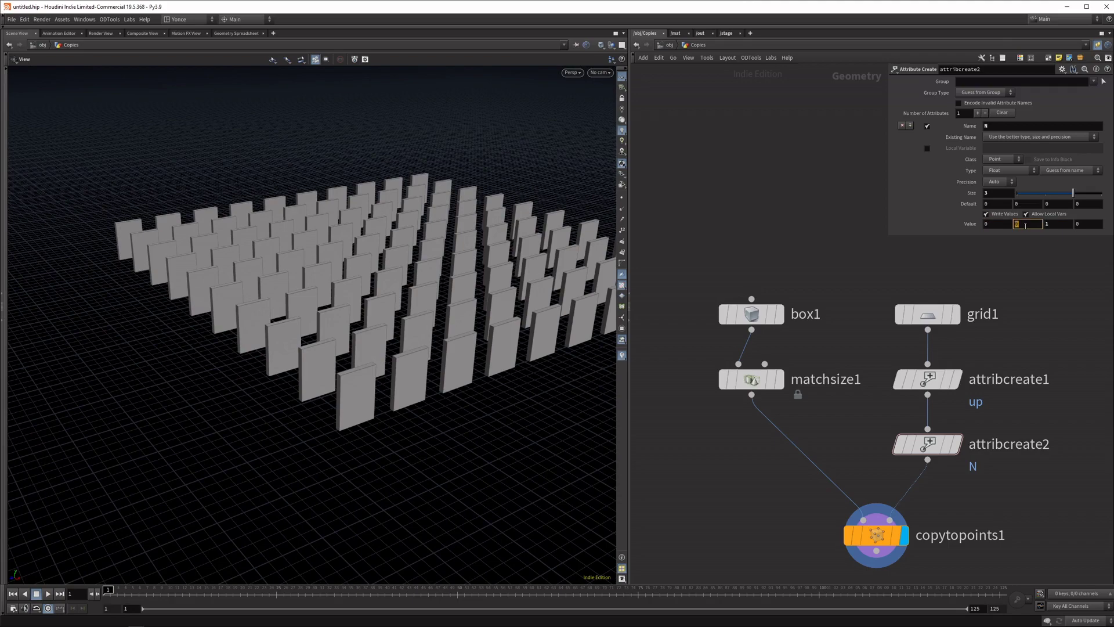
pyautogui.write('1')
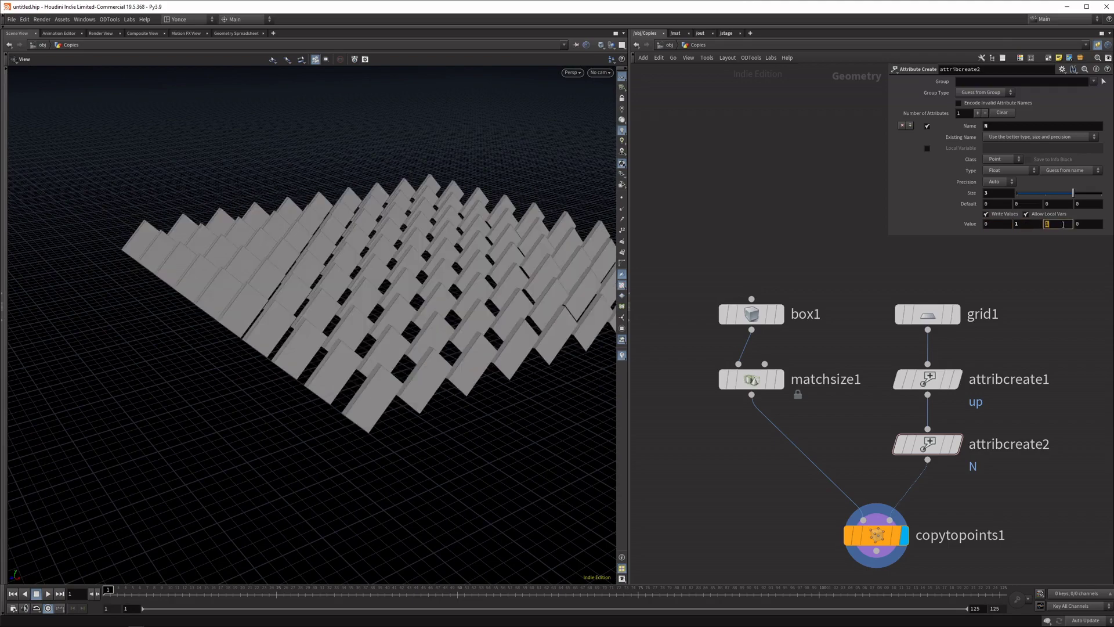
pyautogui.press('Return')
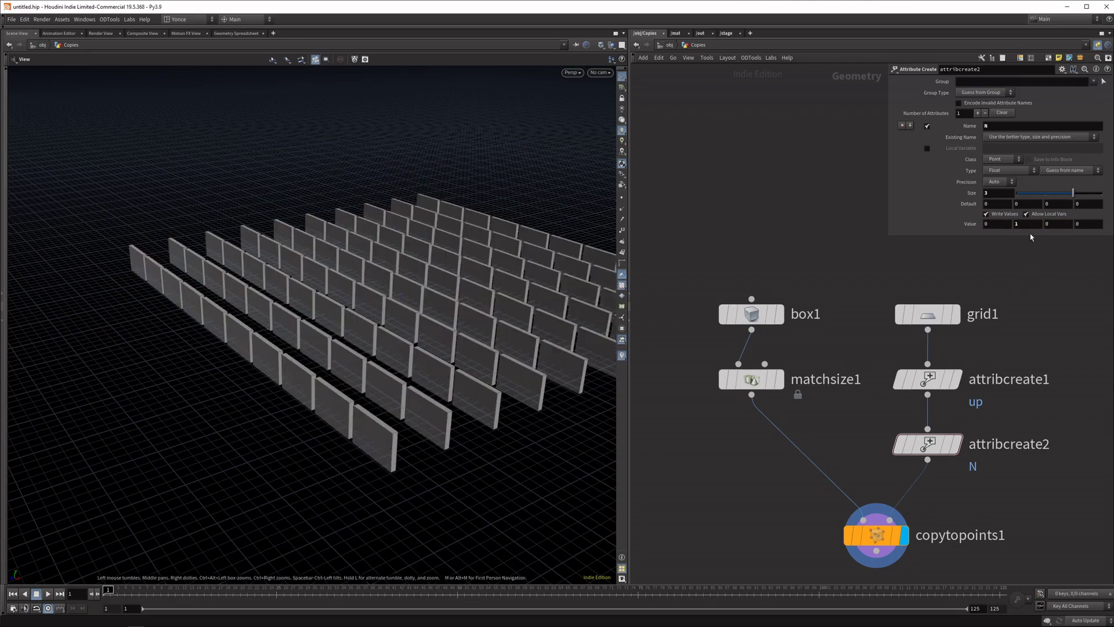
pyautogui.press('Tab')
pyautogui.write('1')
pyautogui.press('Return')
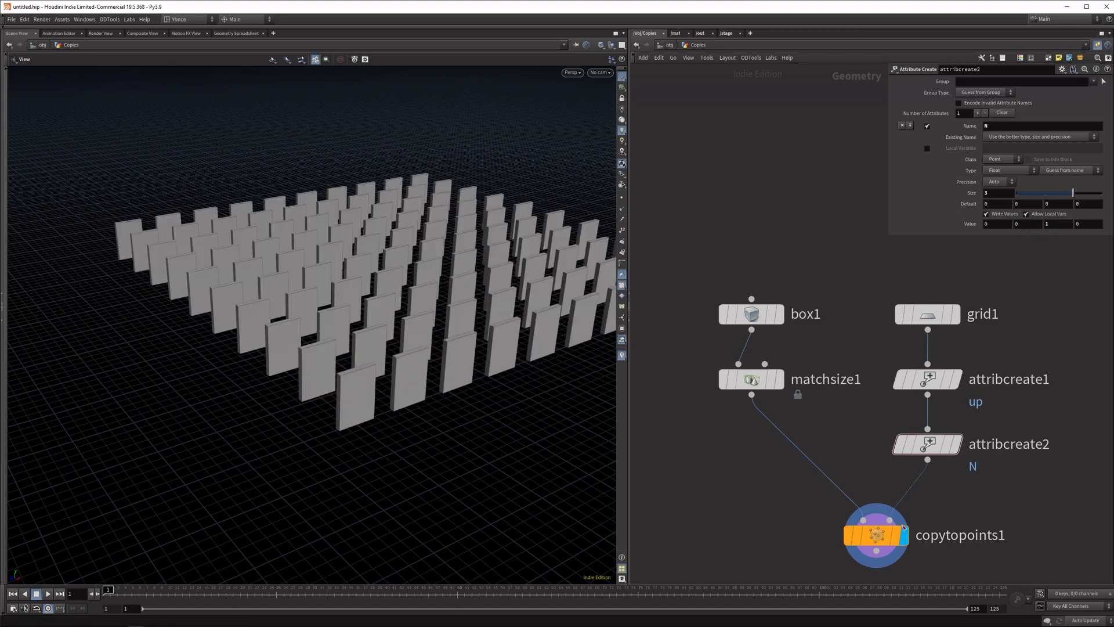
pyautogui.scroll(-5, 903, 526)
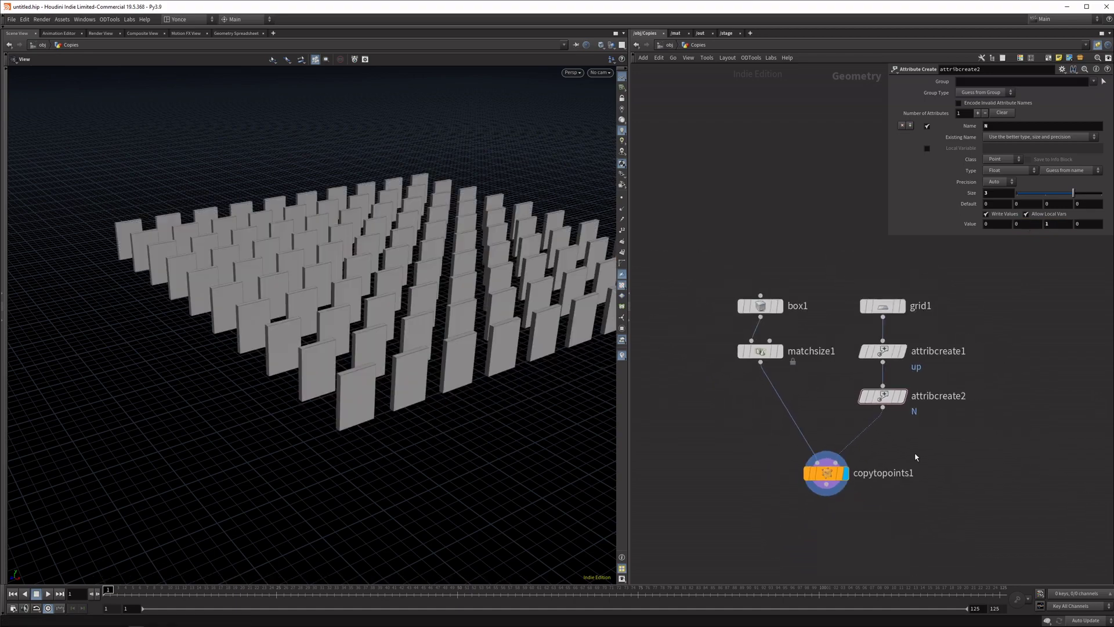
# - Add an Attribute Randomize node with distribution set to Two Values
pyautogui.scroll(2, 915, 446)
pyautogui.press('Tab')
pyautogui.write('a')
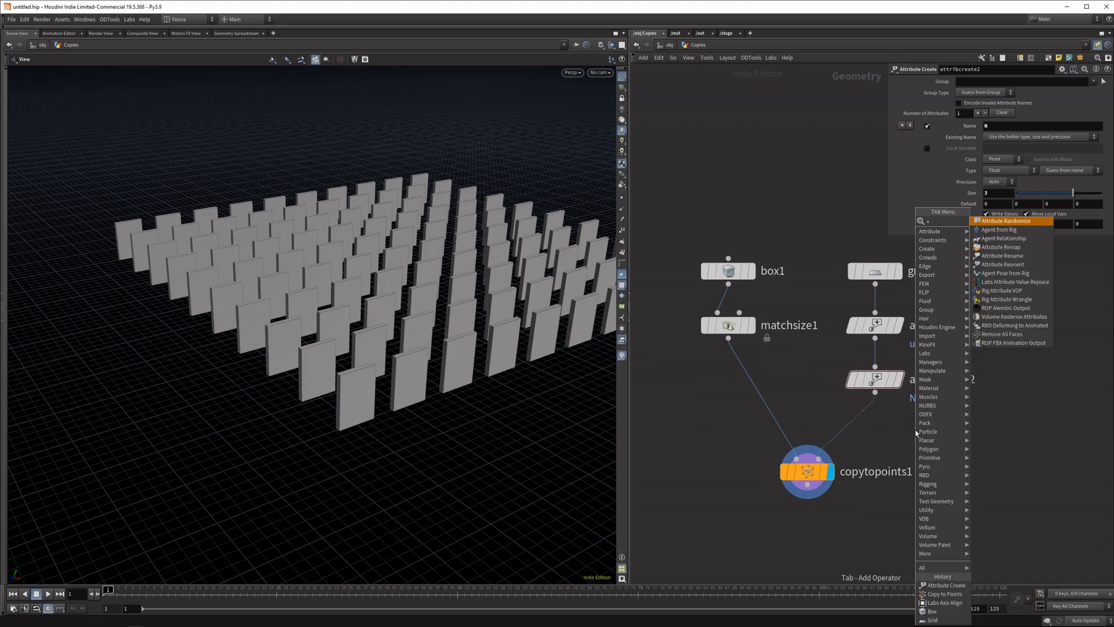
pyautogui.write('ttr')
pyautogui.press('Return')
pyautogui.click(909, 434)
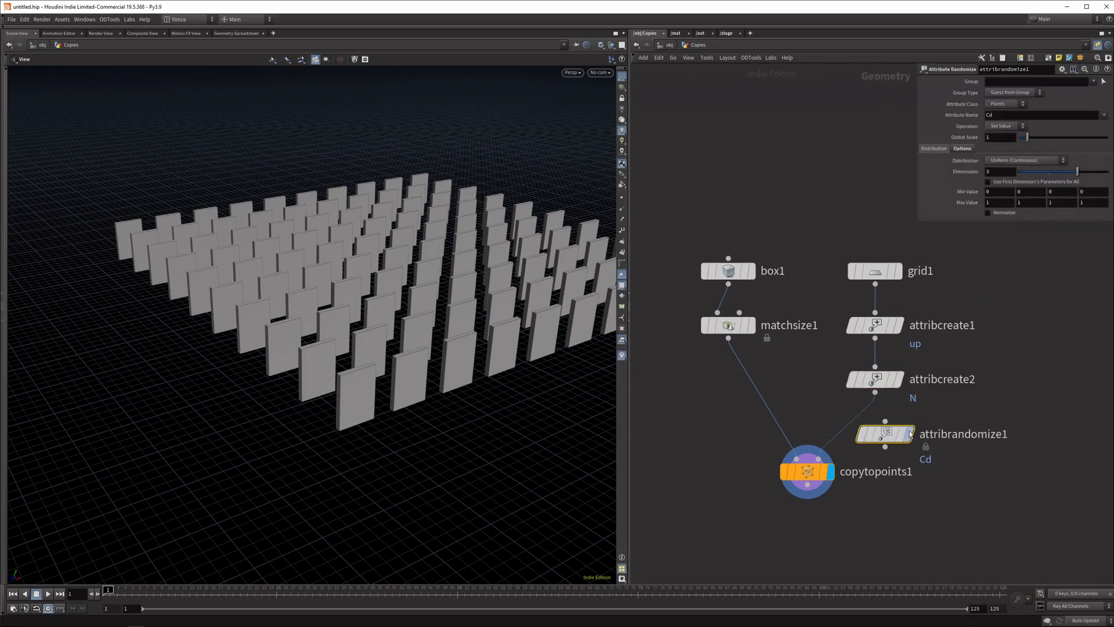
pyautogui.moveTo(909, 434); pyautogui.dragTo(921, 445)
pyautogui.click(1024, 160)
pyautogui.click(1033, 190)
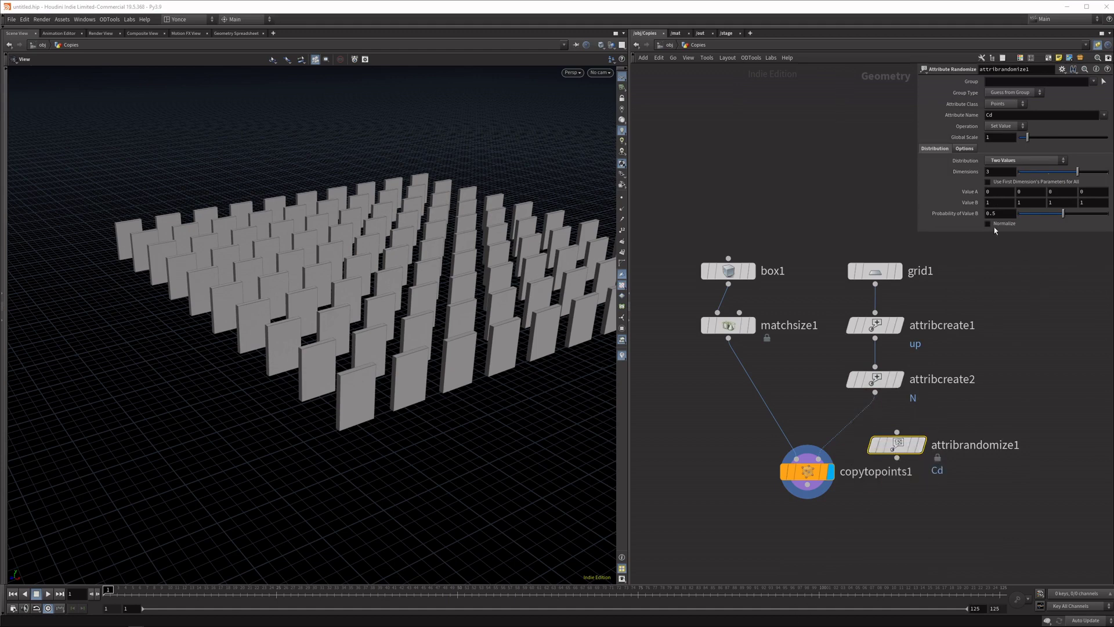
# - Randomize N between Value A 0,0,1 and Value B 1,0,0, inserted before copytopoints1
pyautogui.doubleClick(1042, 115)
pyautogui.write('N')
pyautogui.click(1037, 304)
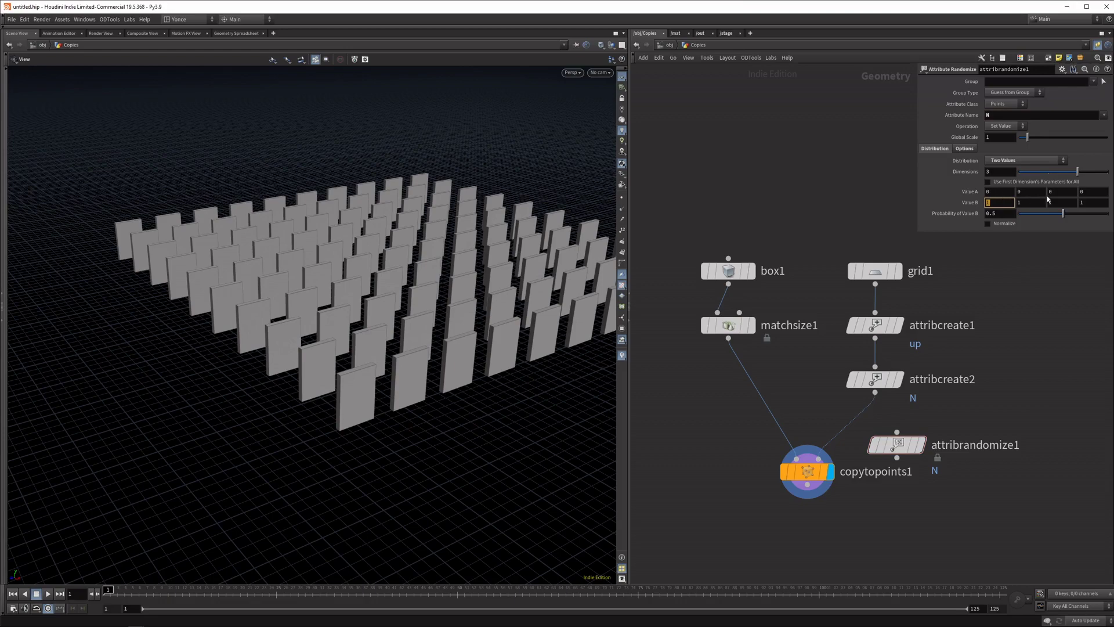
pyautogui.write('1')
pyautogui.press('Tab')
pyautogui.write('0')
pyautogui.press('Tab')
pyautogui.click(1060, 191)
pyautogui.write('1')
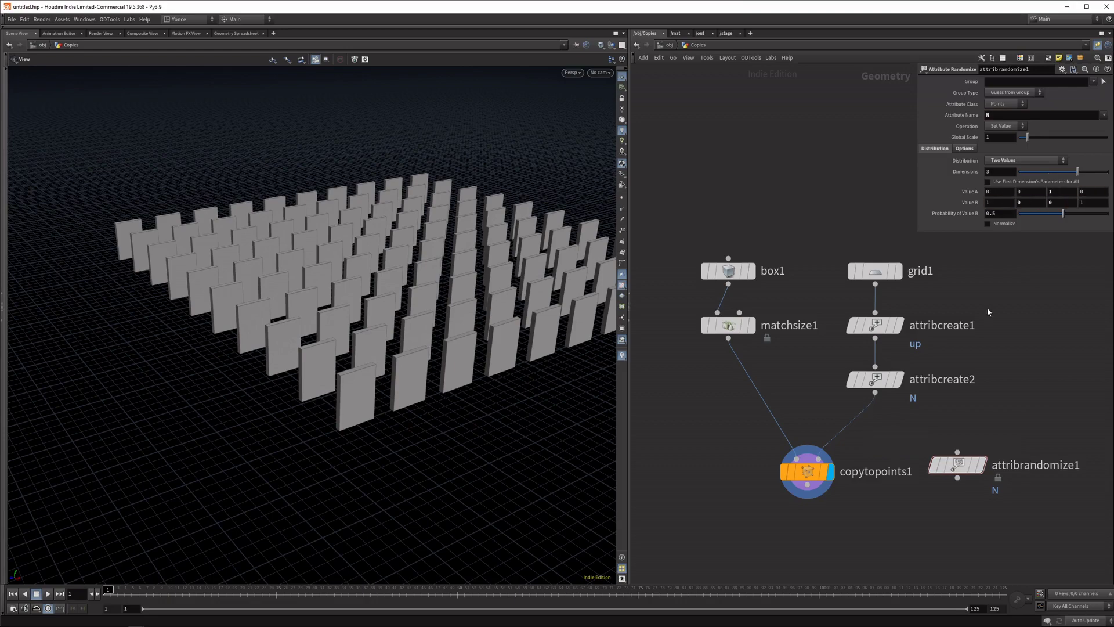
pyautogui.moveTo(957, 464); pyautogui.dragTo(875, 434)
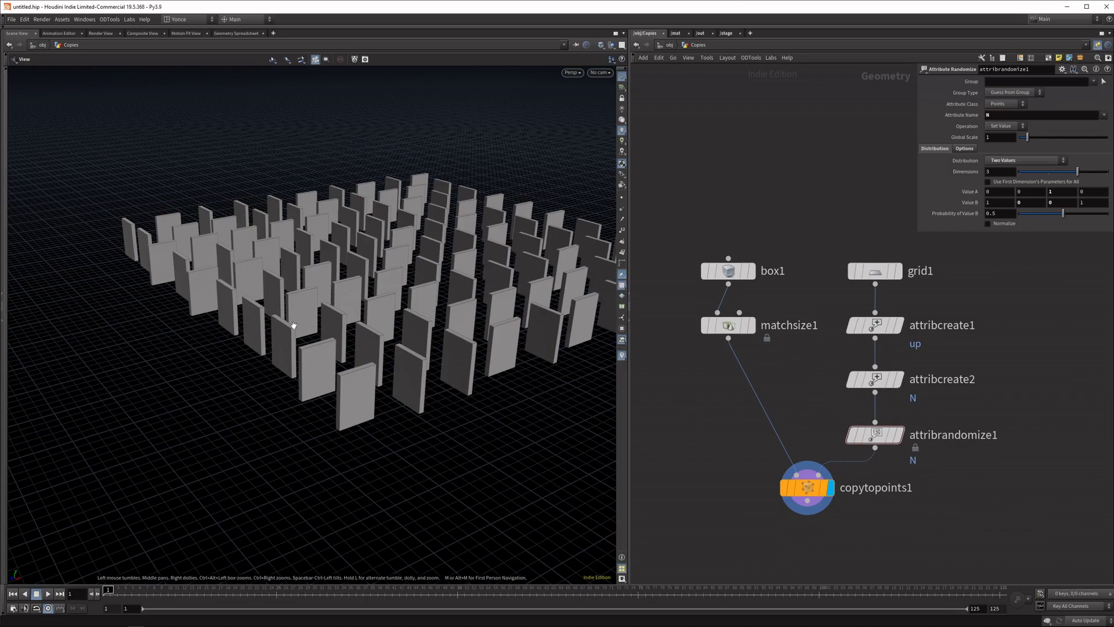
pyautogui.moveTo(293, 325); pyautogui.dragTo(301, 259)
pyautogui.scroll(6, 365, 333)
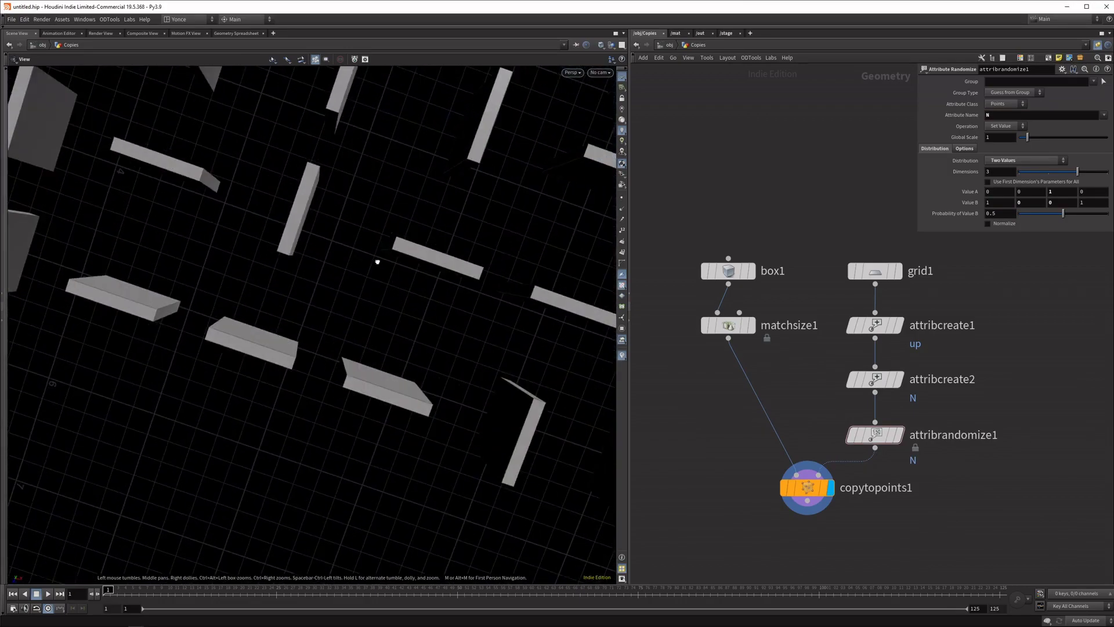
pyautogui.scroll(-5, 391, 105)
pyautogui.moveTo(391, 104); pyautogui.dragTo(286, 298)
pyautogui.scroll(3, 335, 272)
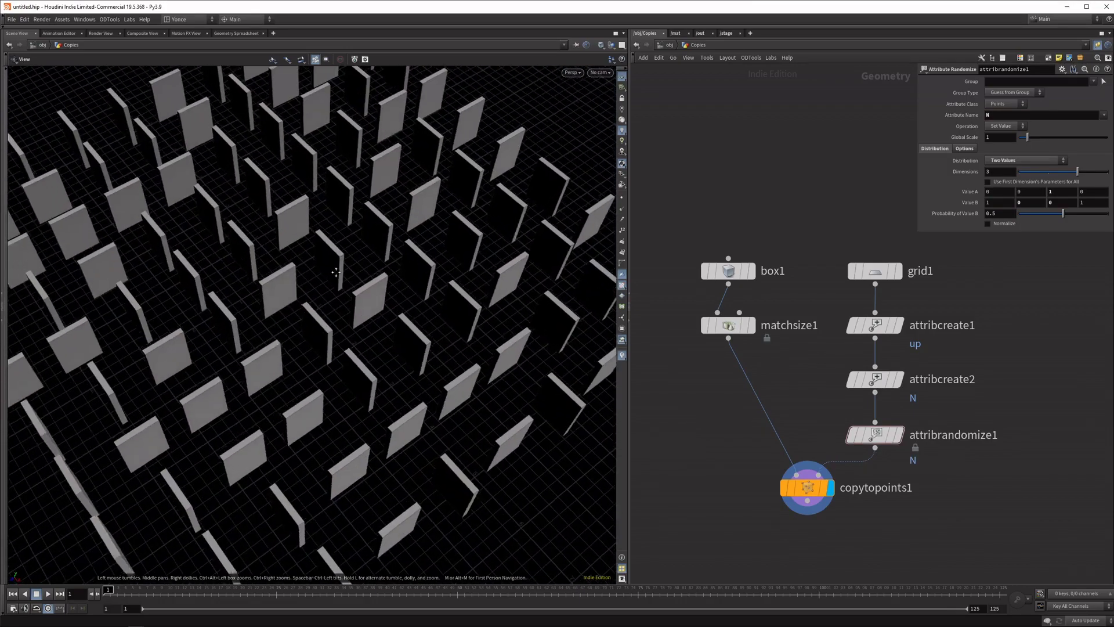
pyautogui.scroll(-4, 336, 272)
pyautogui.moveTo(335, 272); pyautogui.dragTo(278, 388, button='middle')
pyautogui.moveTo(271, 383); pyautogui.dragTo(316, 307)
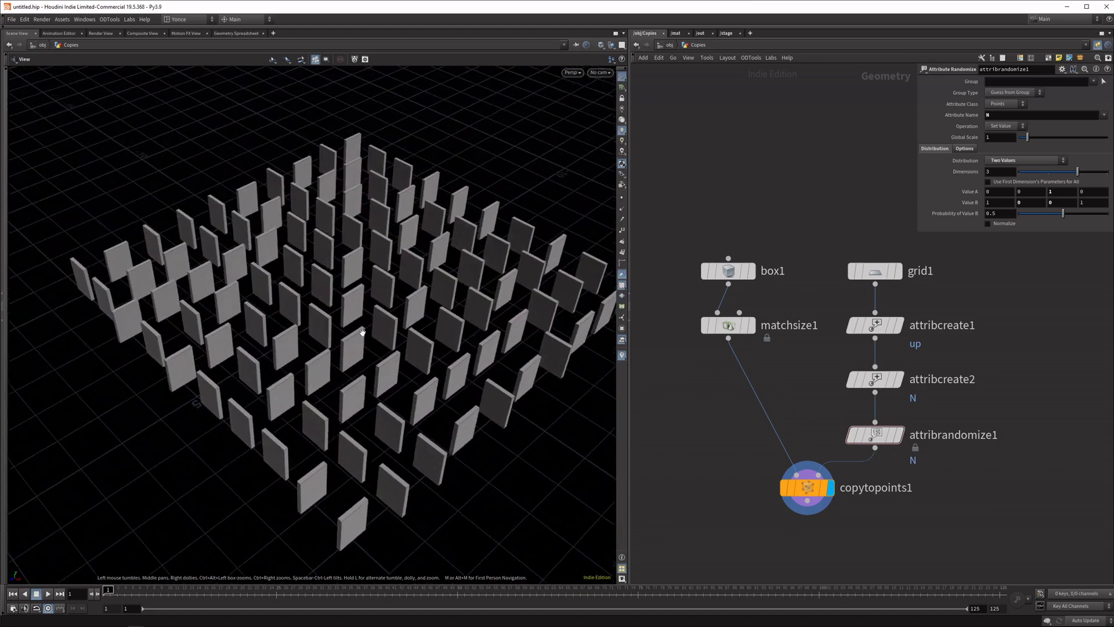
pyautogui.moveTo(630, 308); pyautogui.dragTo(681, 310)
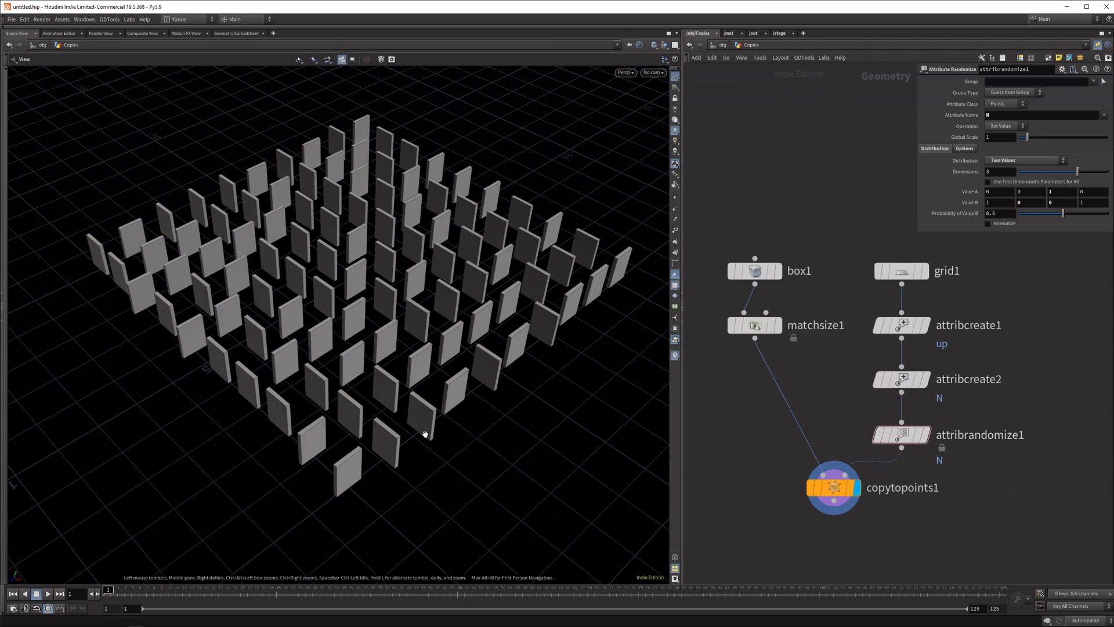
pyautogui.moveTo(423, 423); pyautogui.dragTo(409, 399)
pyautogui.moveTo(468, 370); pyautogui.dragTo(426, 363)
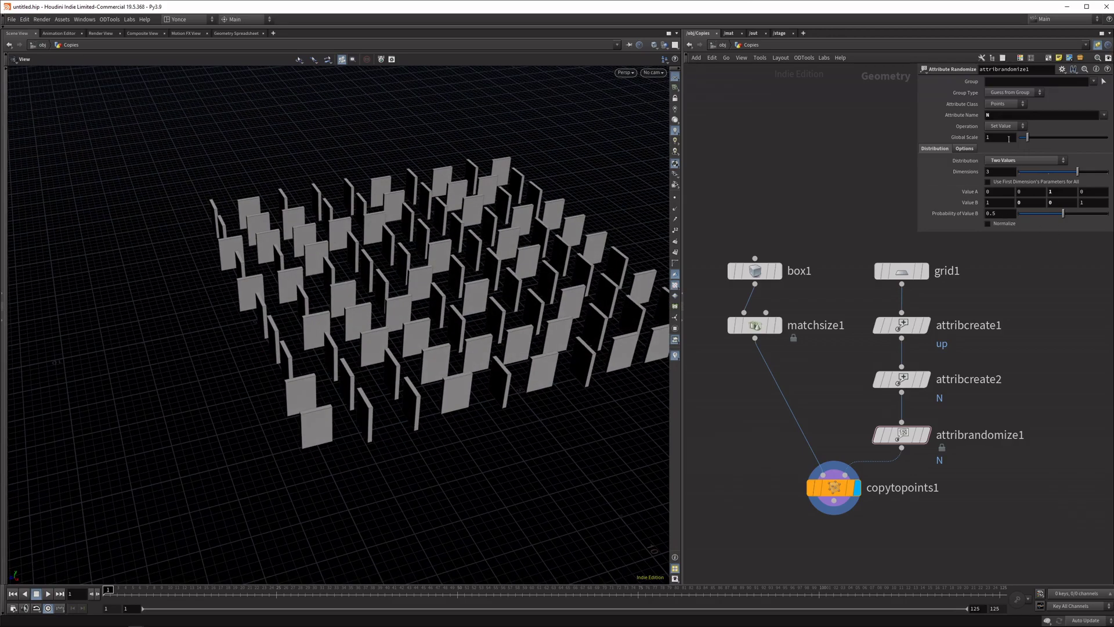
pyautogui.click(1015, 160)
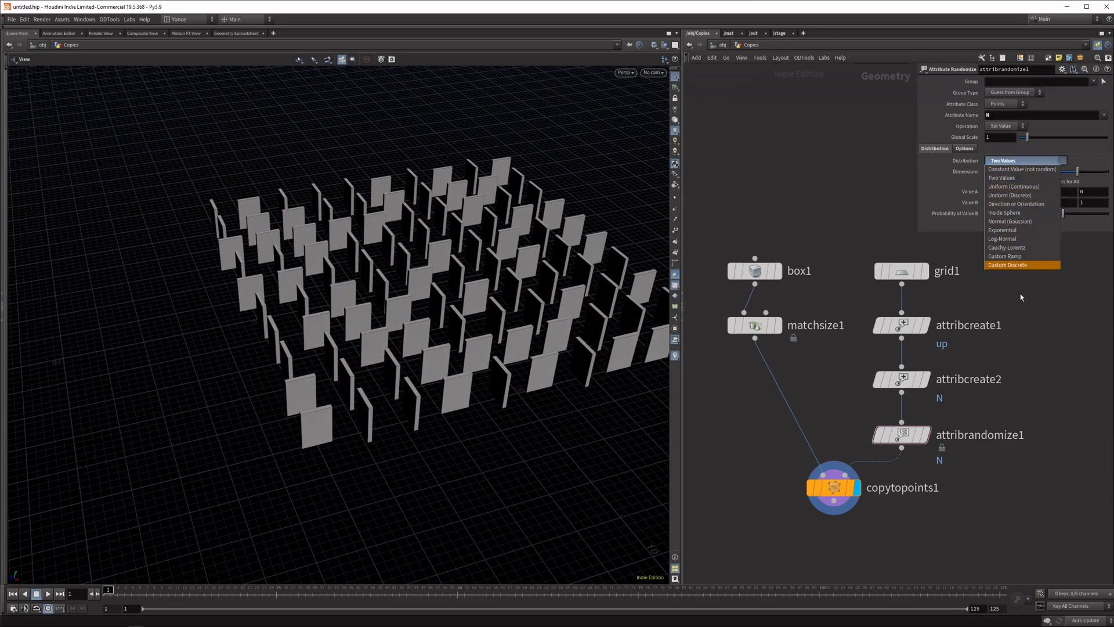
pyautogui.click(1019, 256)
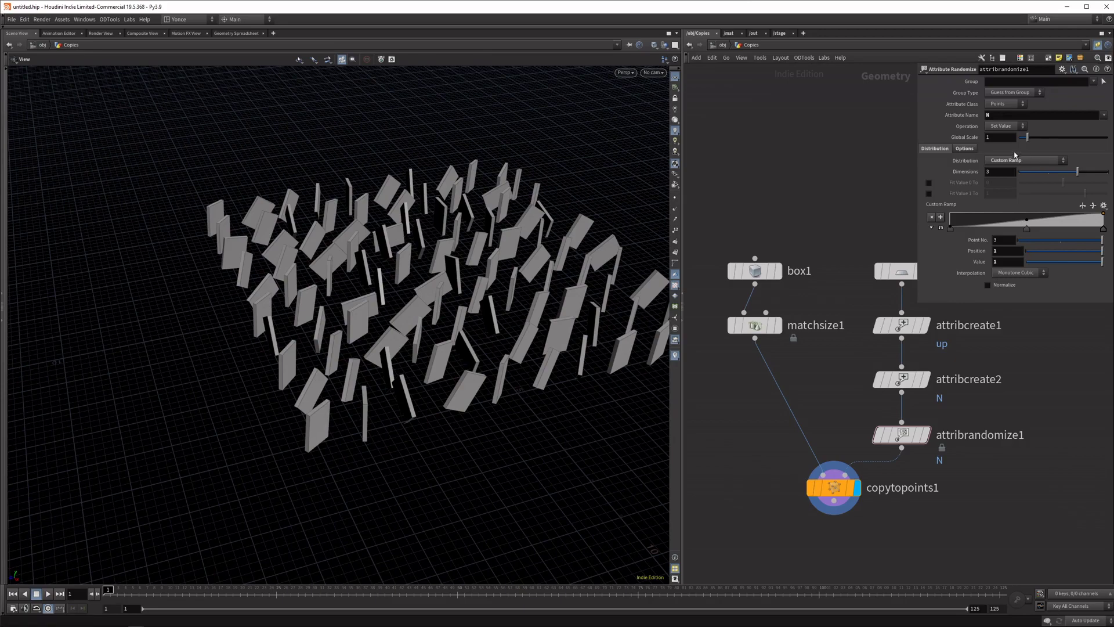
pyautogui.click(1044, 160)
pyautogui.click(1024, 170)
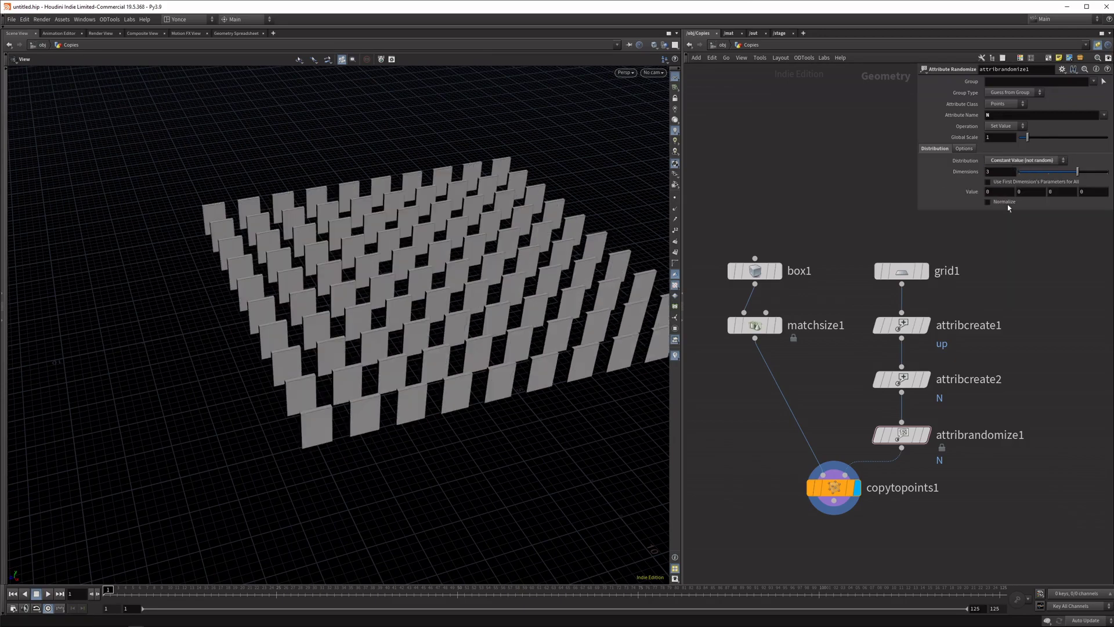
pyautogui.click(1026, 160)
pyautogui.click(1021, 268)
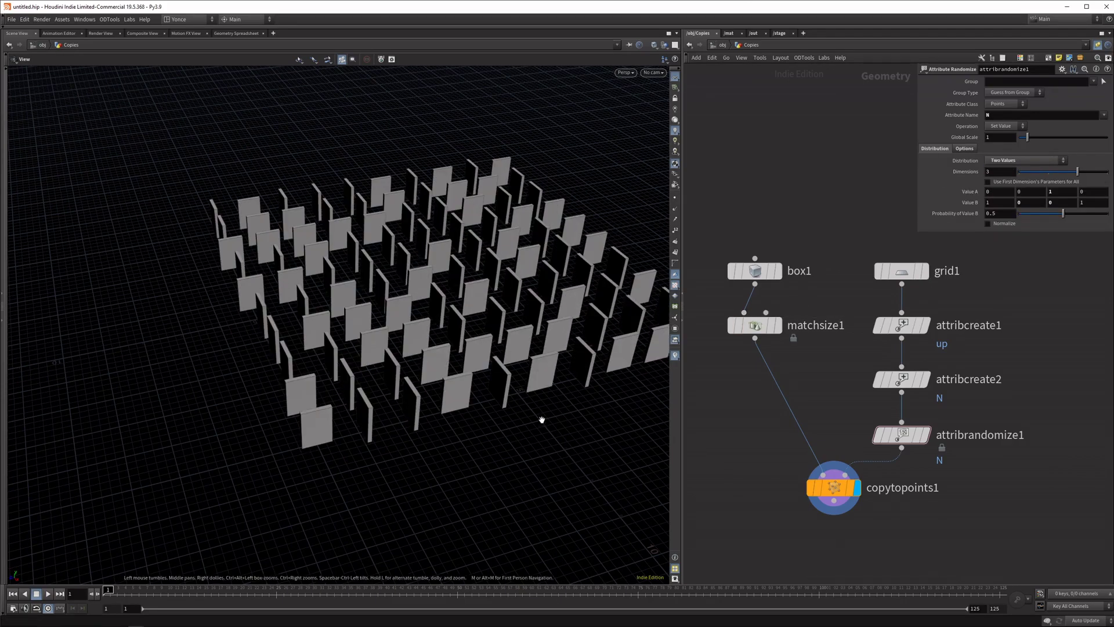
pyautogui.moveTo(541, 419); pyautogui.dragTo(472, 406)
# - Copy and paste all seven nodes of the copy-to-points setup
pyautogui.moveTo(887, 537); pyautogui.dragTo(835, 480, button='middle')
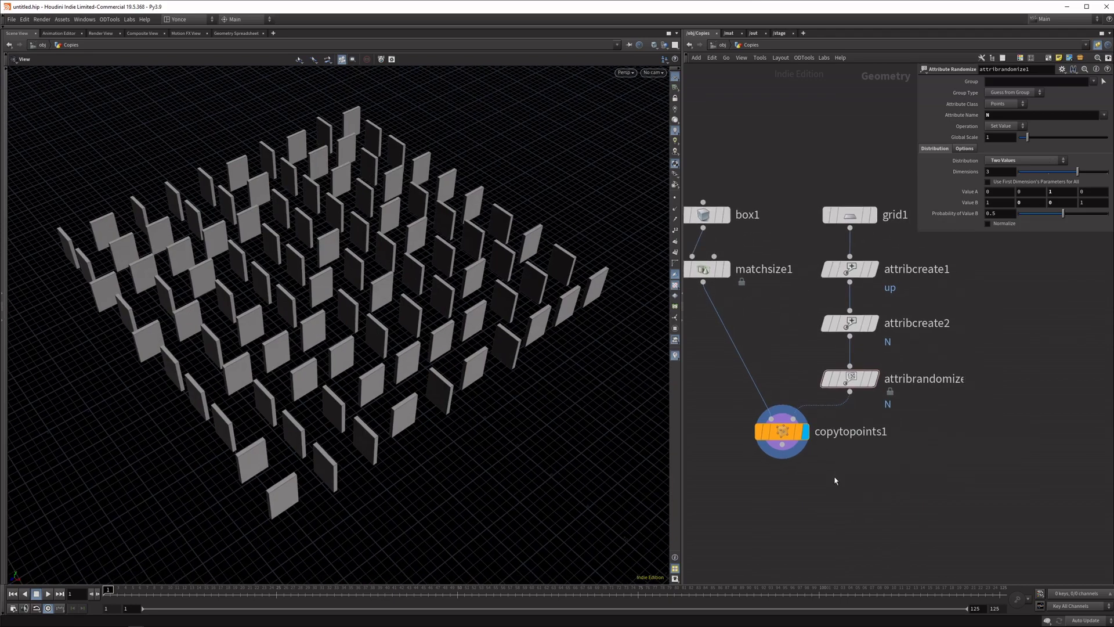
pyautogui.scroll(-3, 834, 480)
pyautogui.moveTo(927, 454); pyautogui.dragTo(723, 200)
pyautogui.hotkey('ctrl', 'c')
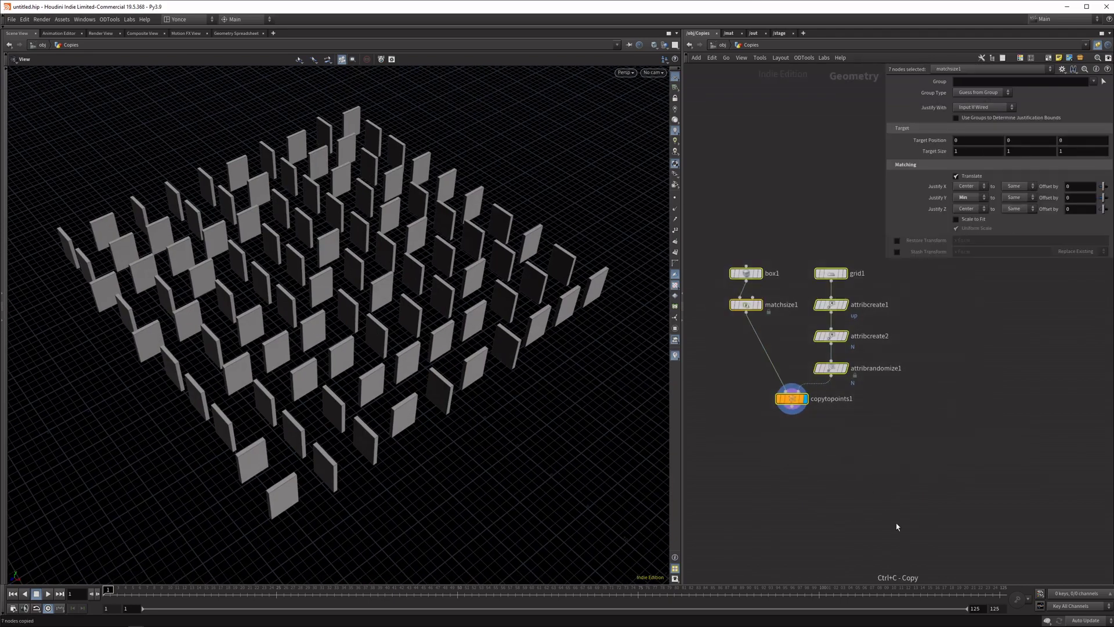
pyautogui.press('f')
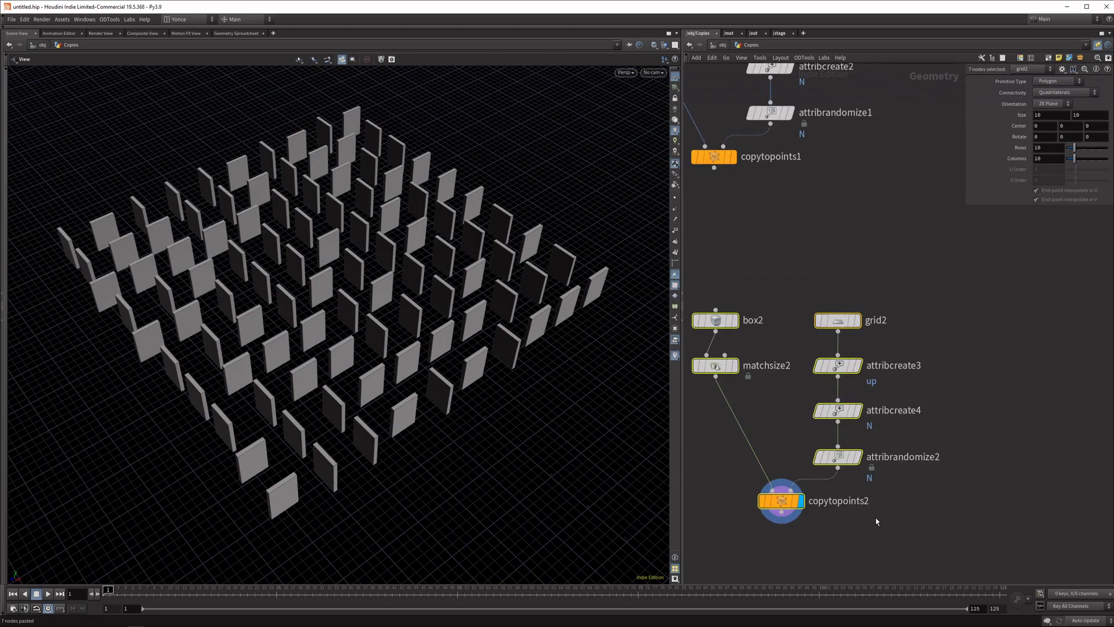
# - Rearrange the pasted nodes, moving the grid2 column and box2/matchsize2 apart
pyautogui.scroll(-2, 868, 304)
pyautogui.moveTo(958, 471); pyautogui.dragTo(898, 226)
pyautogui.moveTo(936, 331); pyautogui.dragTo(888, 331)
pyautogui.moveTo(800, 239); pyautogui.dragTo(847, 317)
pyautogui.moveTo(828, 302); pyautogui.dragTo(792, 379)
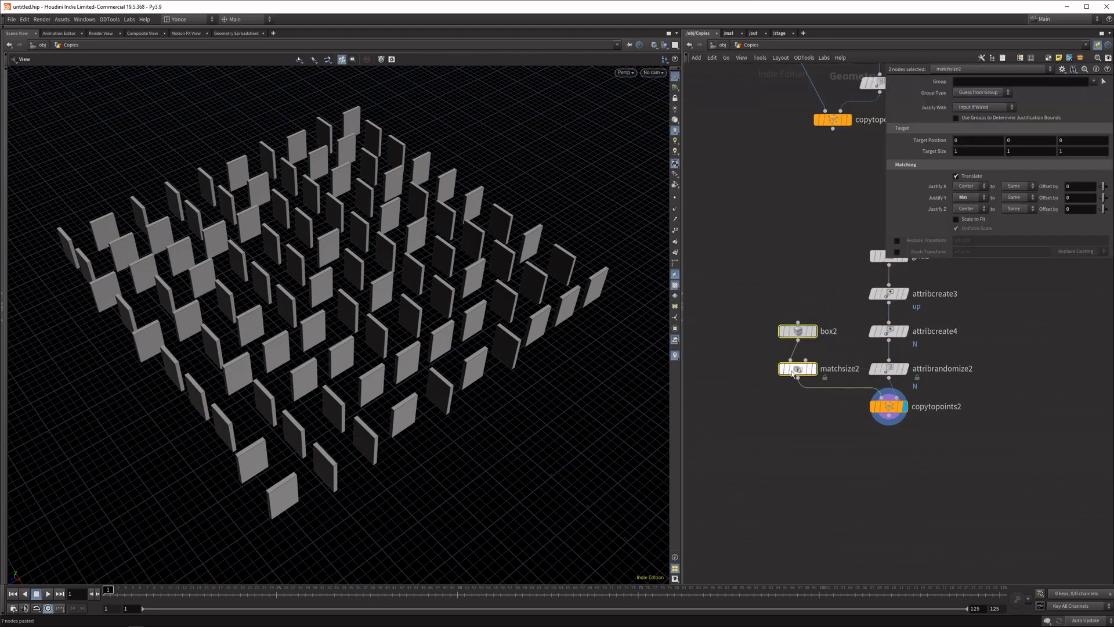
pyautogui.moveTo(793, 379); pyautogui.dragTo(753, 387, button='middle')
pyautogui.moveTo(773, 297); pyautogui.dragTo(905, 354)
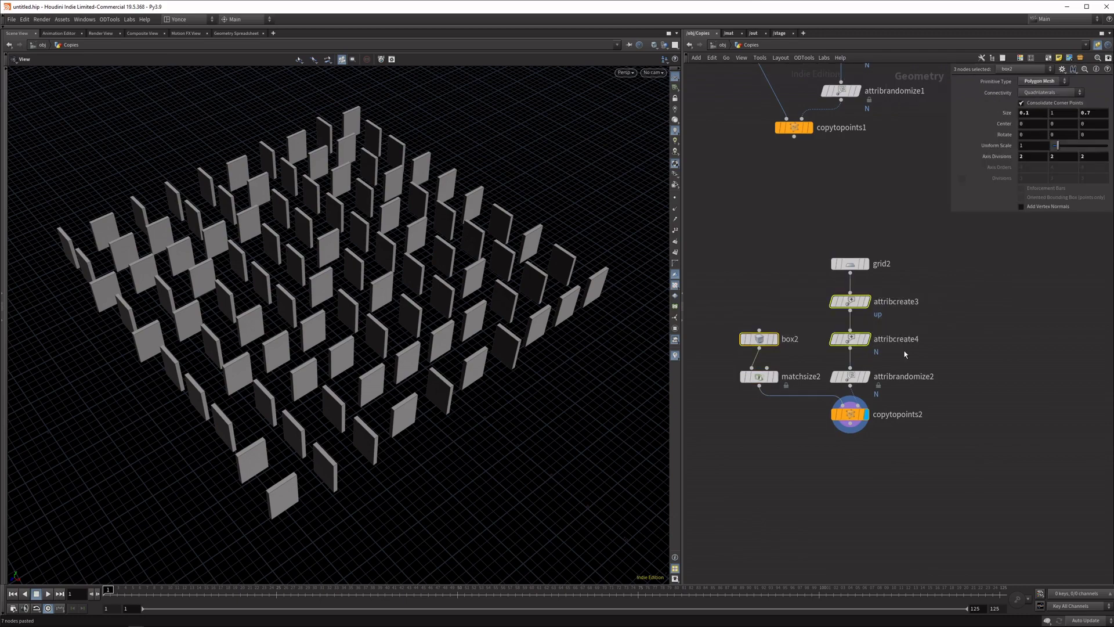
# - Delete the extra duplicated nodes and insert an Attribute Create on the grid2 wire
pyautogui.press('Delete')
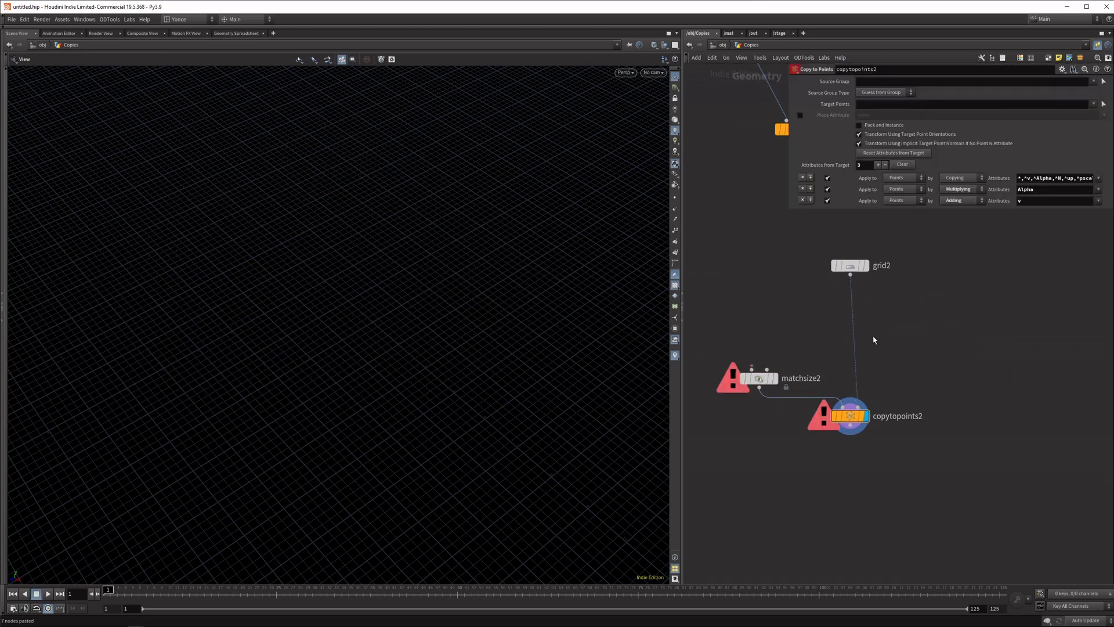
pyautogui.press('Tab')
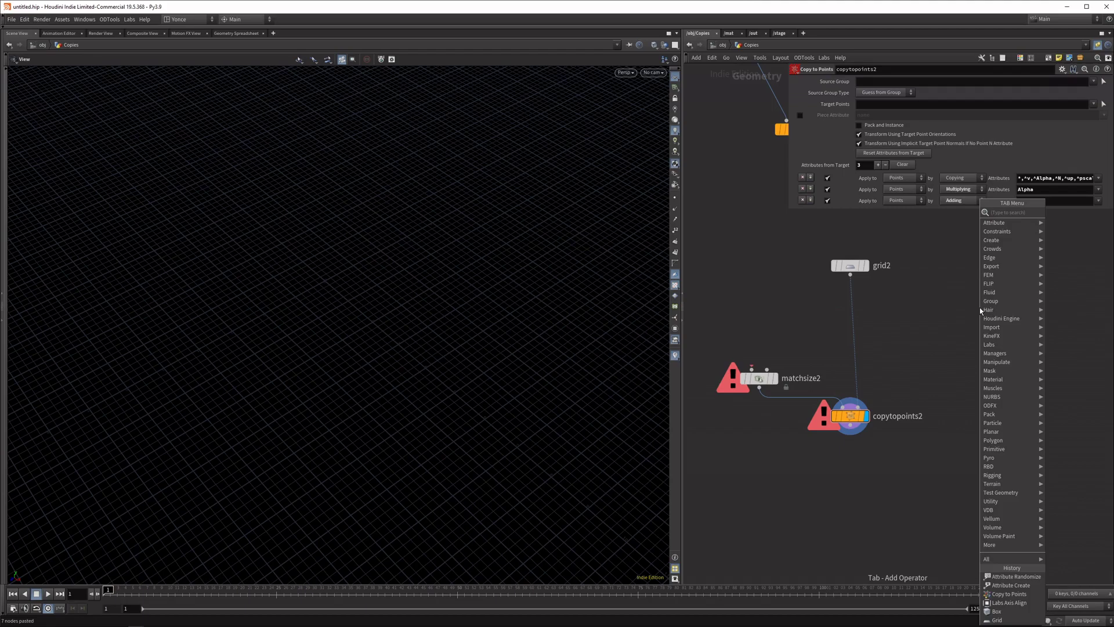
pyautogui.write('attribute create')
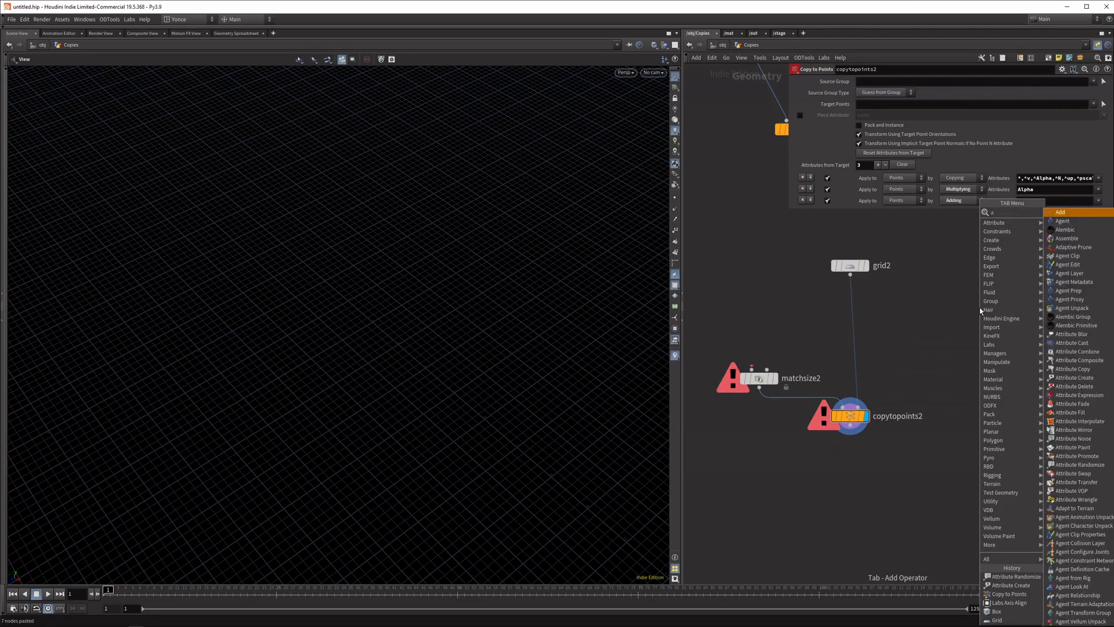
pyautogui.press('Return')
pyautogui.click(850, 322)
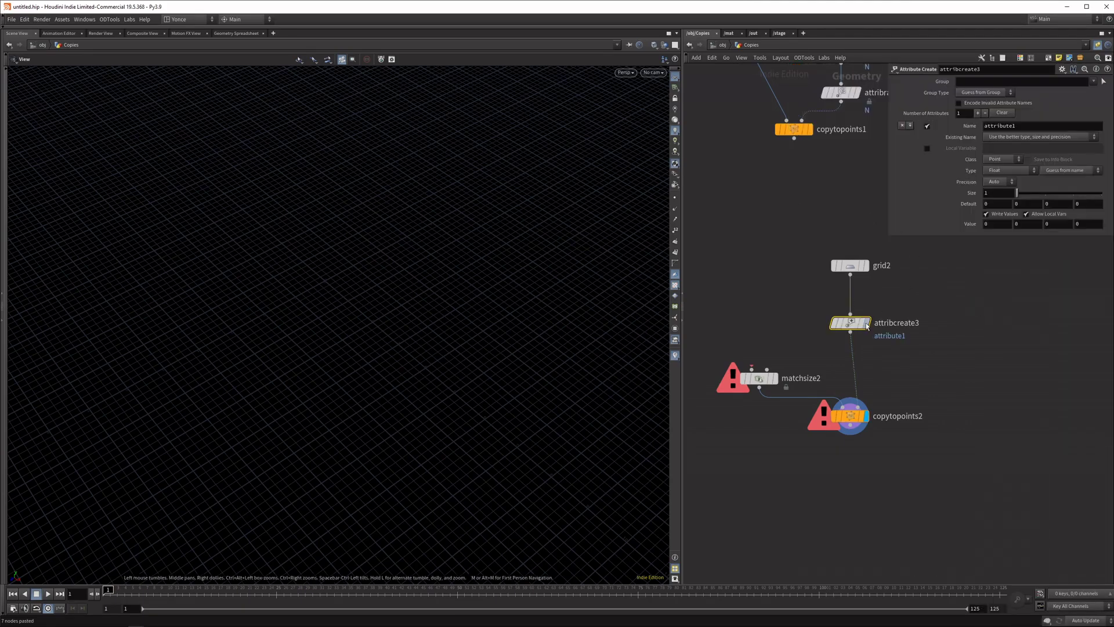
# - Set the attribute to N with size 3 and value 0, 1, 0, and display it
pyautogui.click(1030, 126)
pyautogui.write('N')
pyautogui.press('Return')
pyautogui.click(1020, 224)
pyautogui.write('1')
pyautogui.click(866, 322)
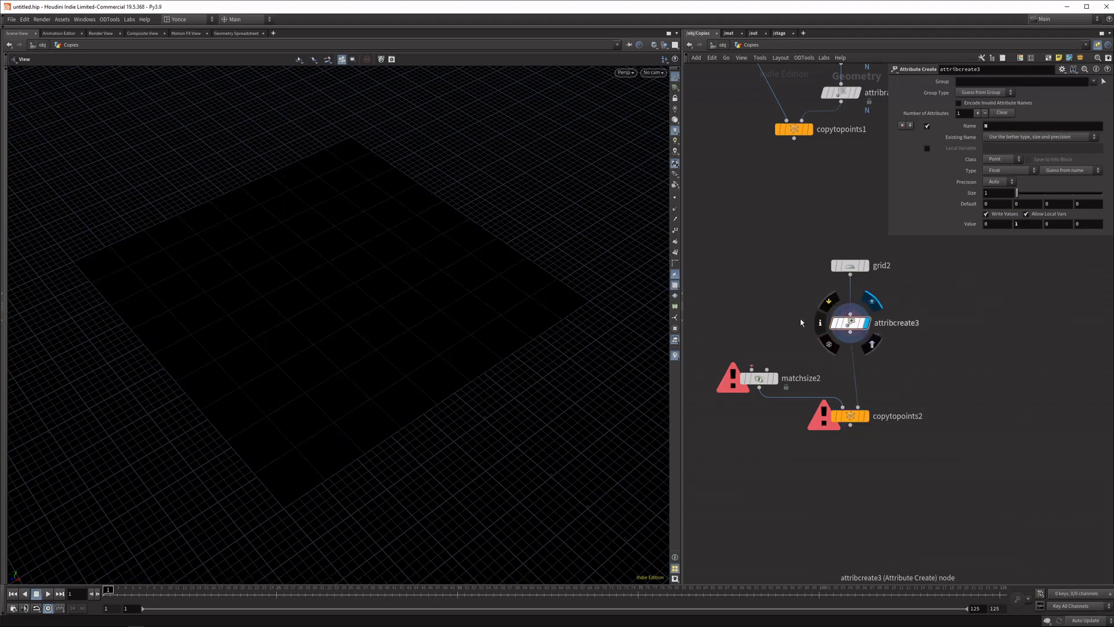
pyautogui.scroll(3, 428, 323)
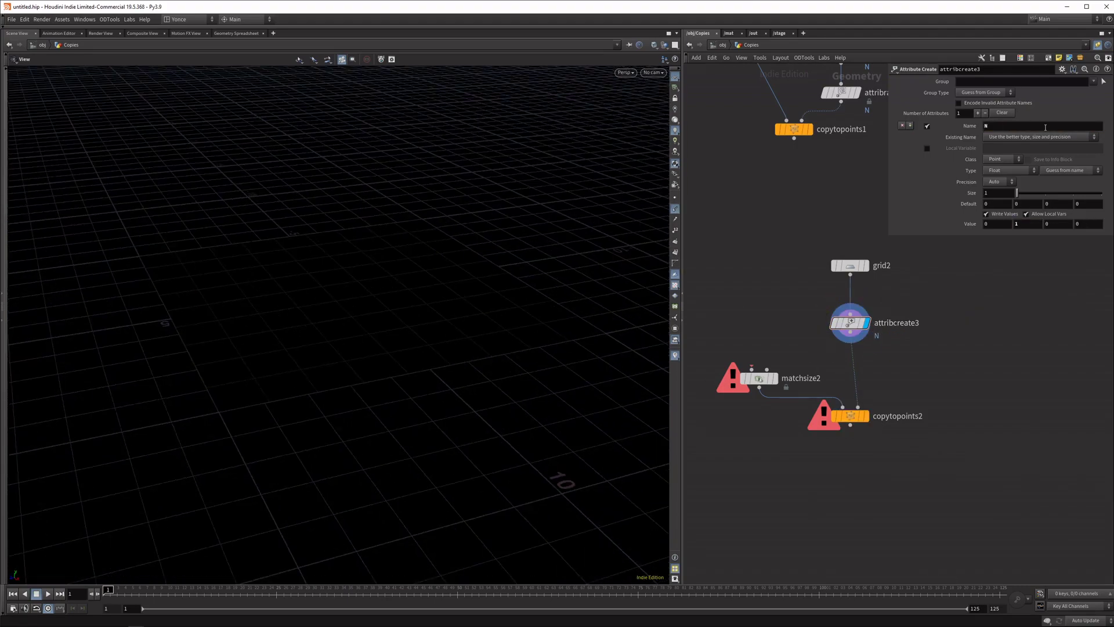
pyautogui.moveTo(1017, 193); pyautogui.dragTo(1072, 193)
pyautogui.scroll(3, 361, 169)
pyautogui.moveTo(360, 169); pyautogui.dragTo(348, 328)
pyautogui.click(7, 319)
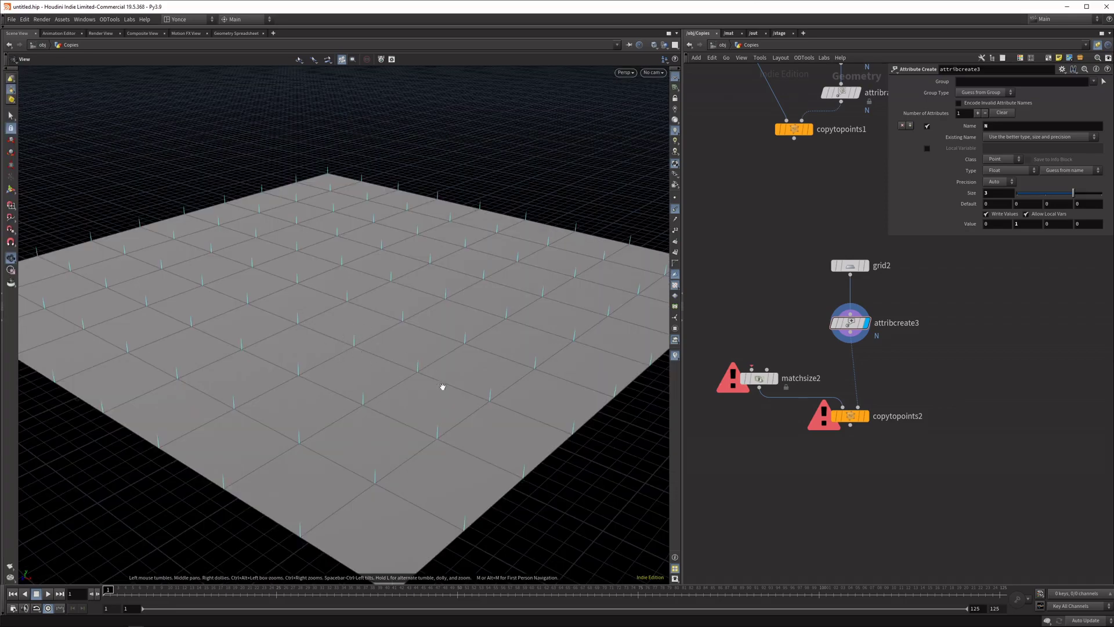
# - Add an Attribute Create node (attribcreate4) below attribcreate3
pyautogui.press('Tab')
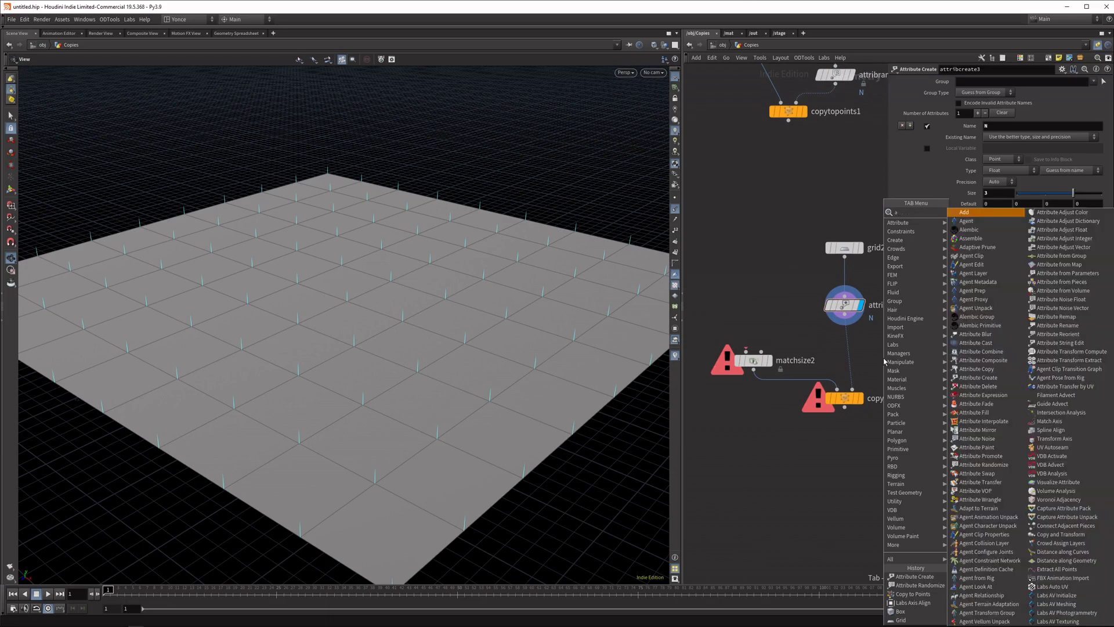
pyautogui.write('attribcreate')
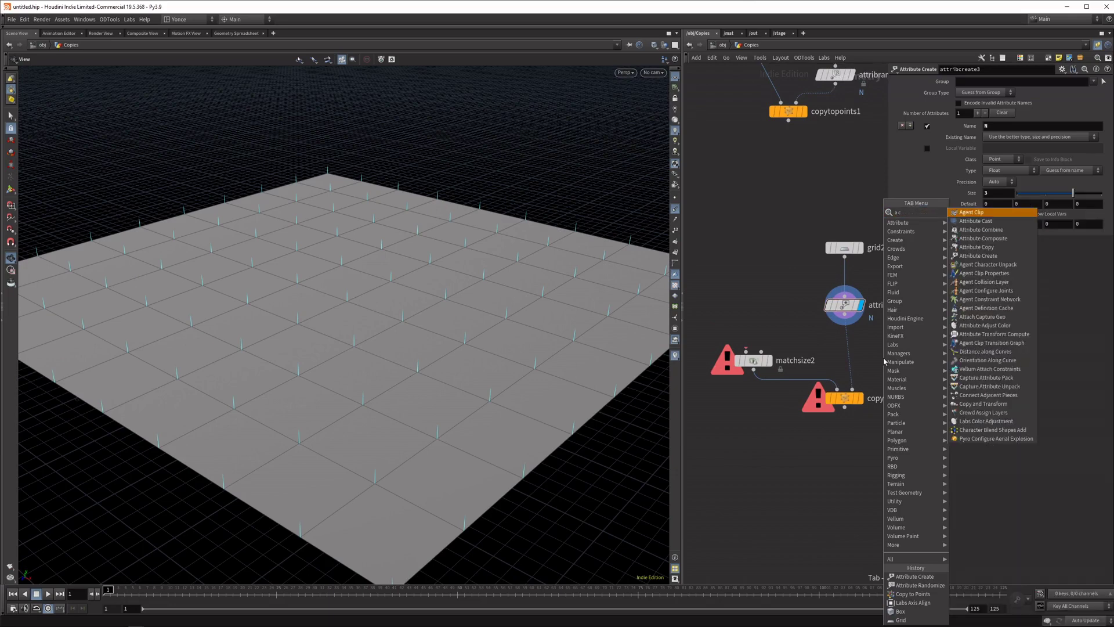
pyautogui.press('Return')
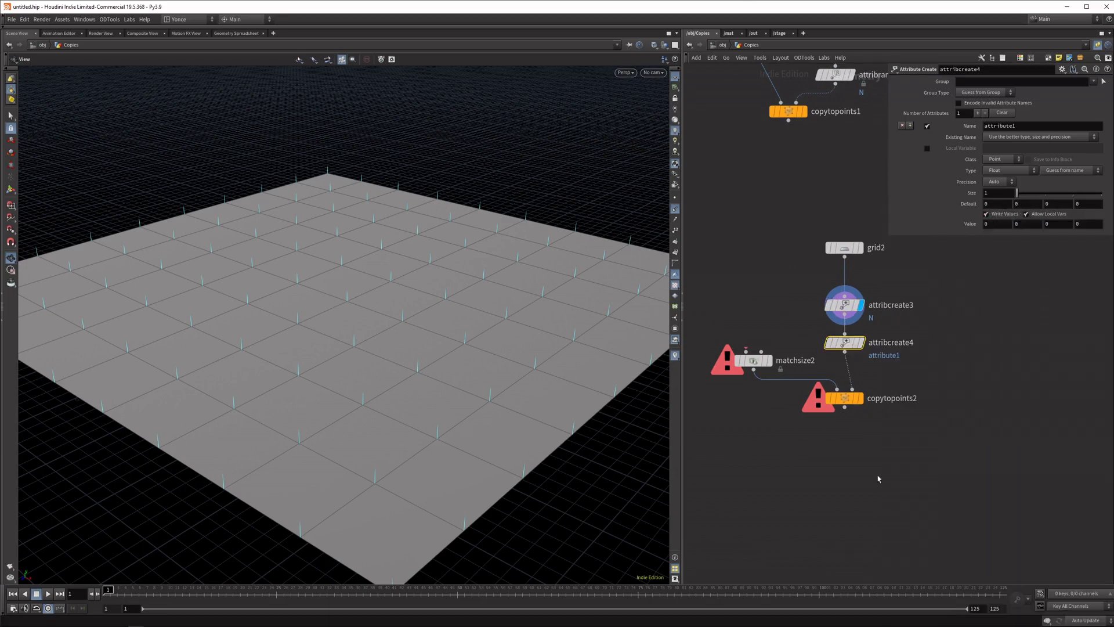
# - Copy box1, paste it as box2, and wire it into matchsize2 beside it
pyautogui.scroll(5, 878, 479)
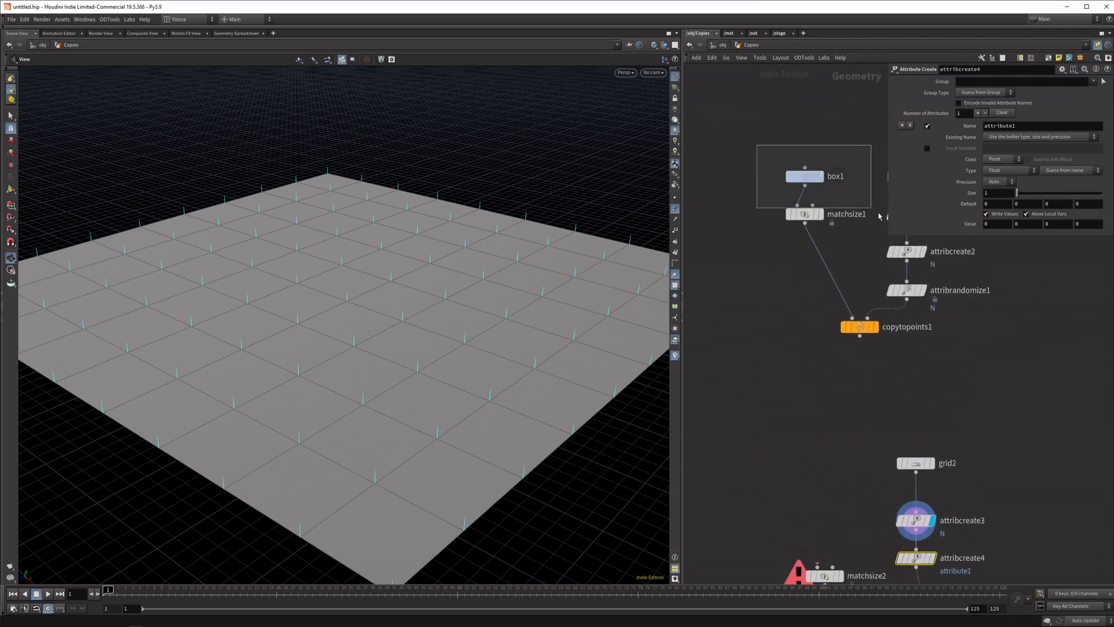
pyautogui.moveTo(879, 216); pyautogui.dragTo(877, 223)
pyautogui.hotkey('ctrl', 'c')
pyautogui.moveTo(756, 131); pyautogui.dragTo(825, 188)
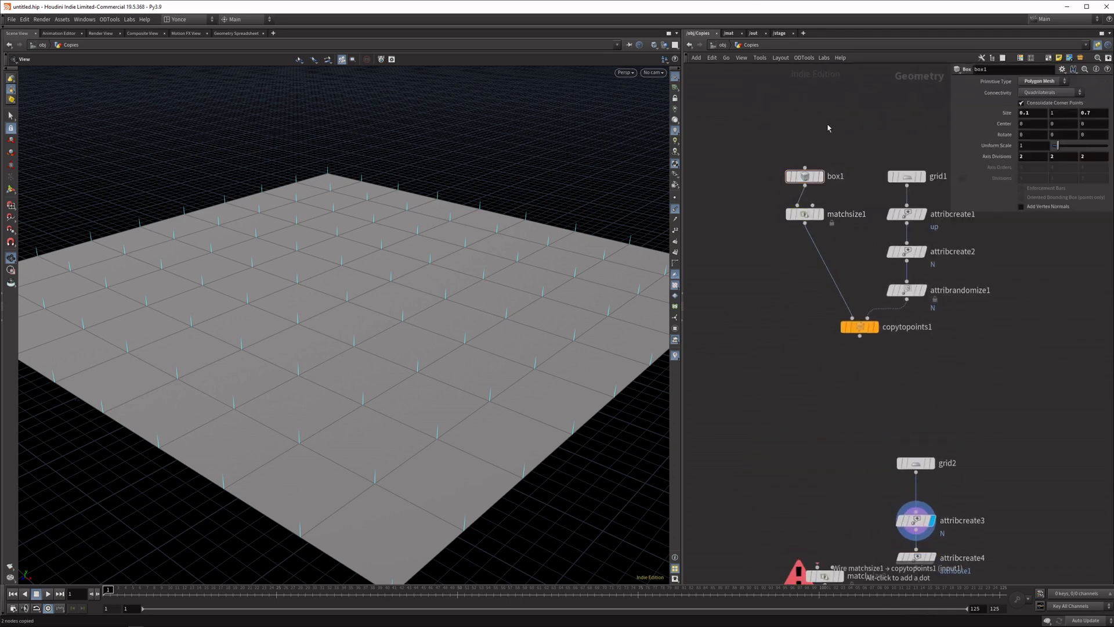
pyautogui.hotkey('ctrl', 'c')
pyautogui.scroll(-5, 818, 307)
pyautogui.hotkey('ctrl', 'v')
pyautogui.moveTo(819, 316); pyautogui.dragTo(803, 384)
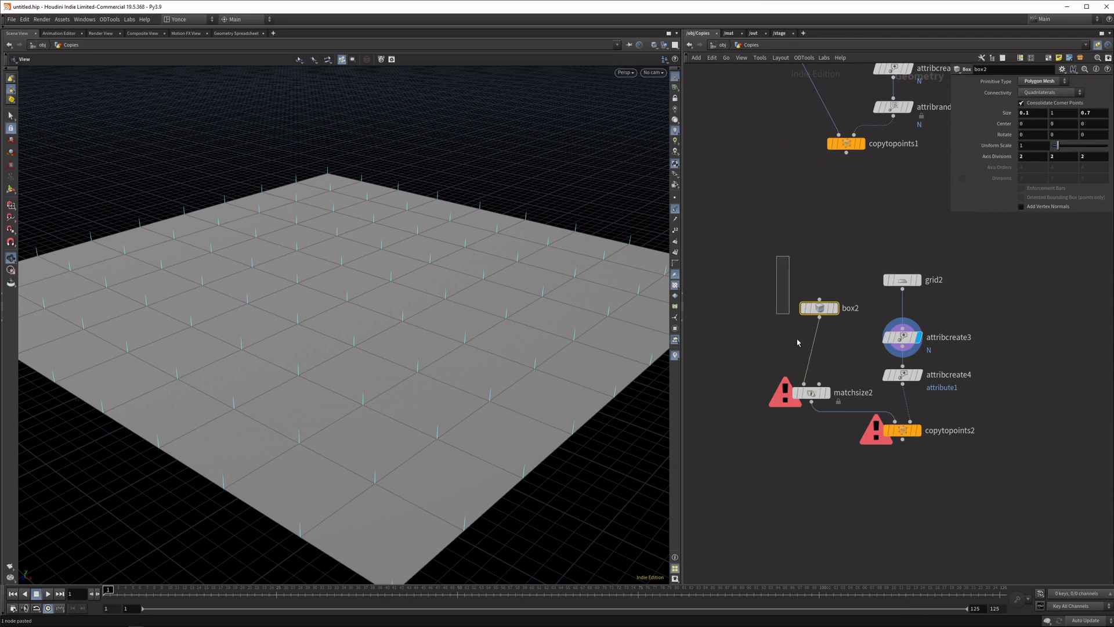
pyautogui.moveTo(819, 308); pyautogui.dragTo(812, 355)
pyautogui.moveTo(812, 355); pyautogui.dragTo(734, 361, button='middle')
pyautogui.click(825, 381)
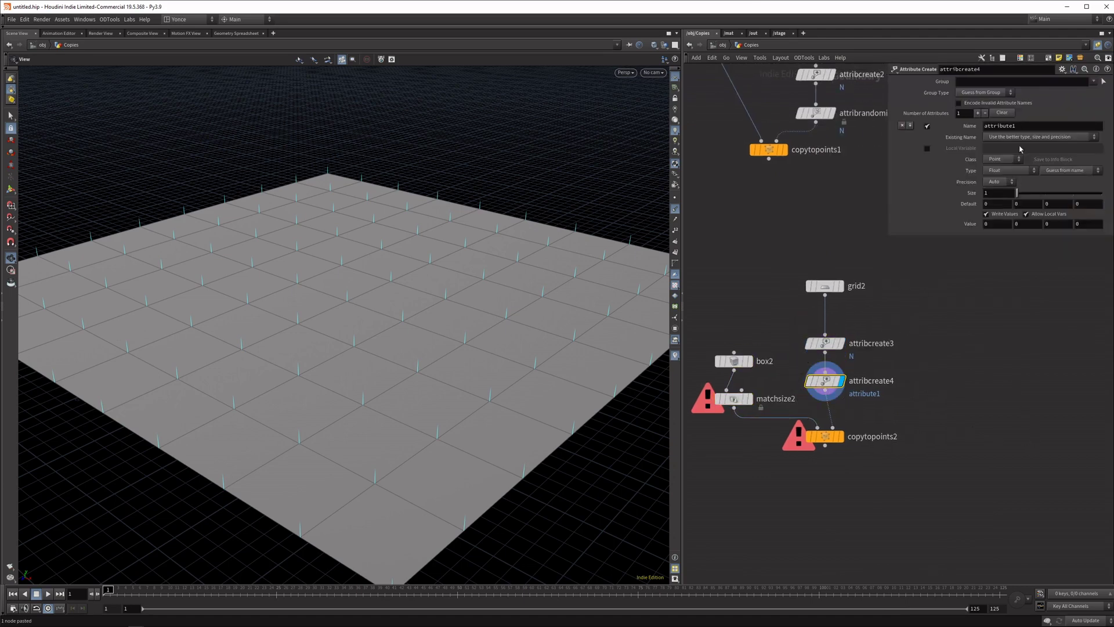
# - Name attribcreate4's attribute 'angle' and move copytopoints2 lower
pyautogui.doubleClick(1009, 126)
pyautogui.write('angle')
pyautogui.press('Return')
pyautogui.moveTo(825, 435); pyautogui.dragTo(824, 476)
# - Insert a Point Wrangle between attribcreate4 and copytopoints2
pyautogui.press('Tab')
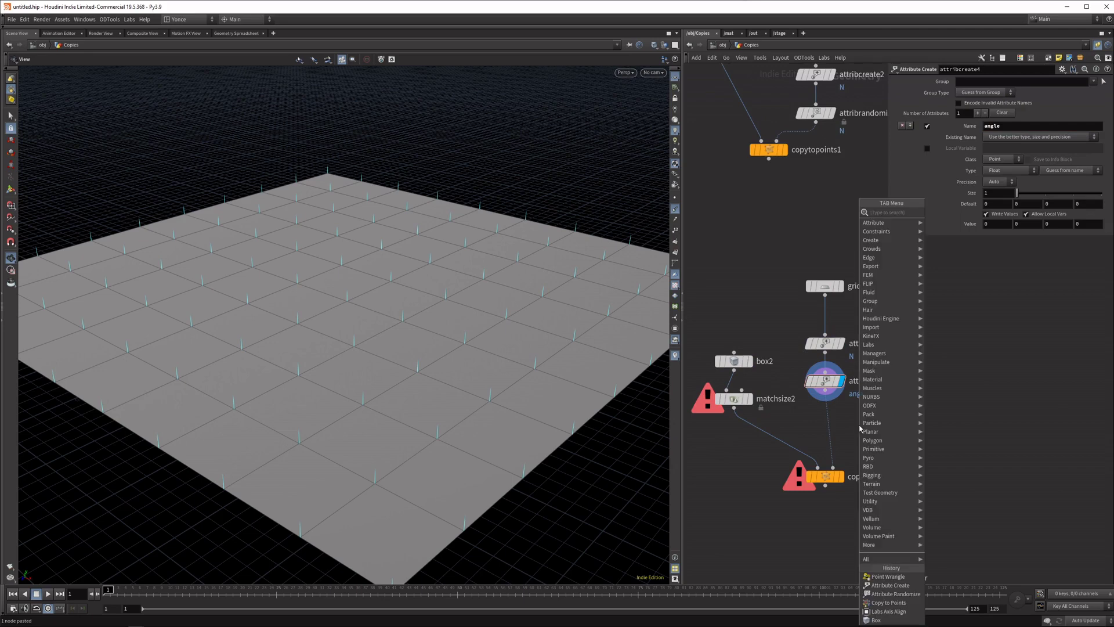
pyautogui.write('rand')
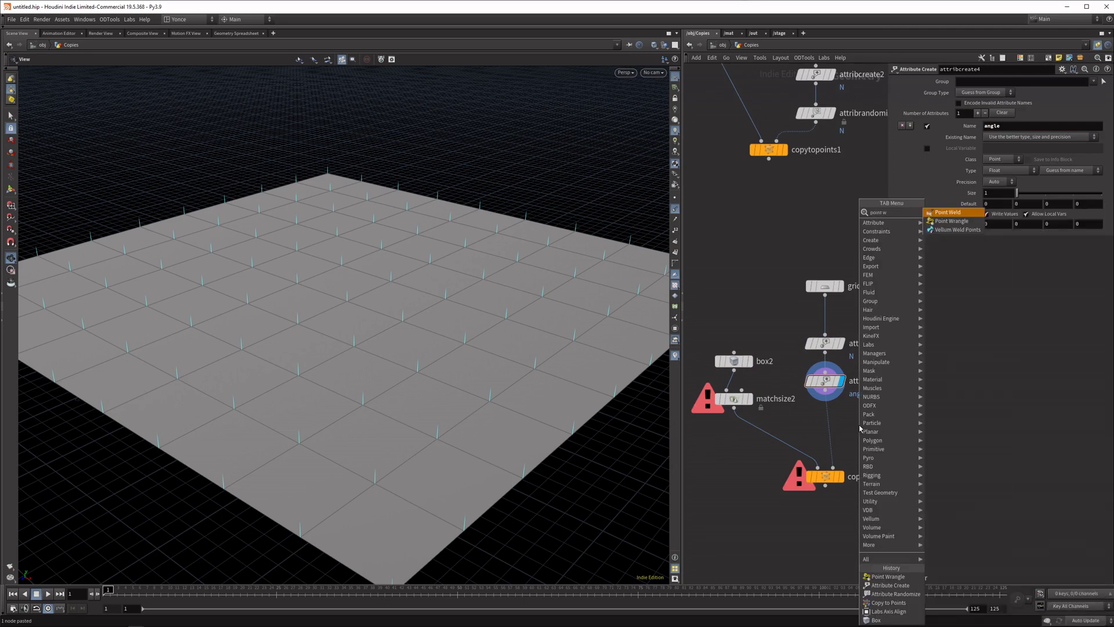
pyautogui.press('Return')
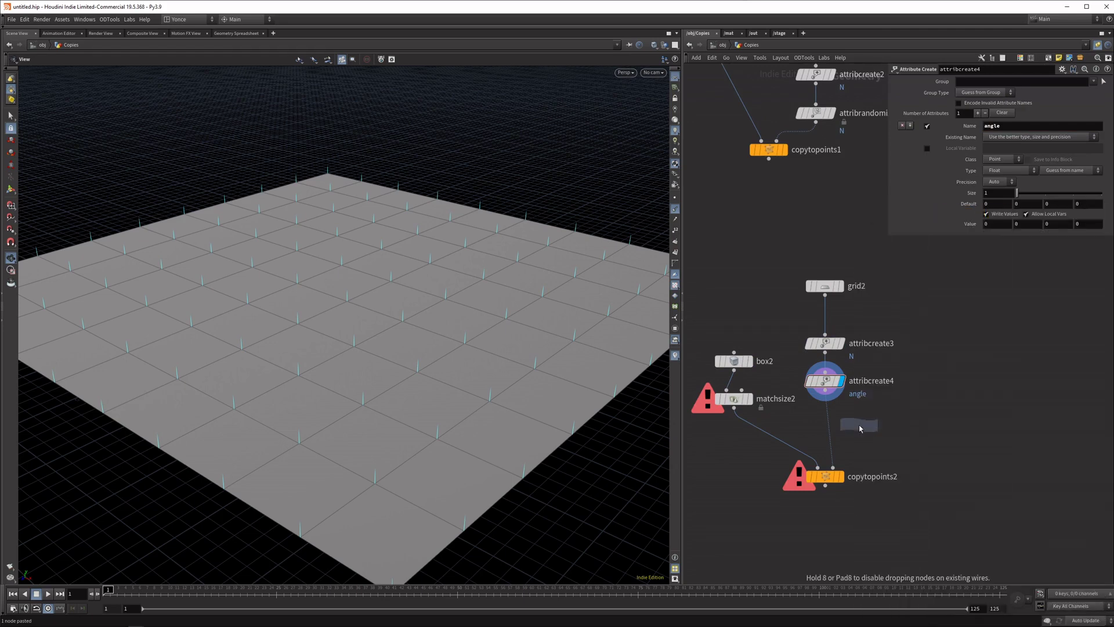
pyautogui.click(824, 430)
pyautogui.click(1004, 149)
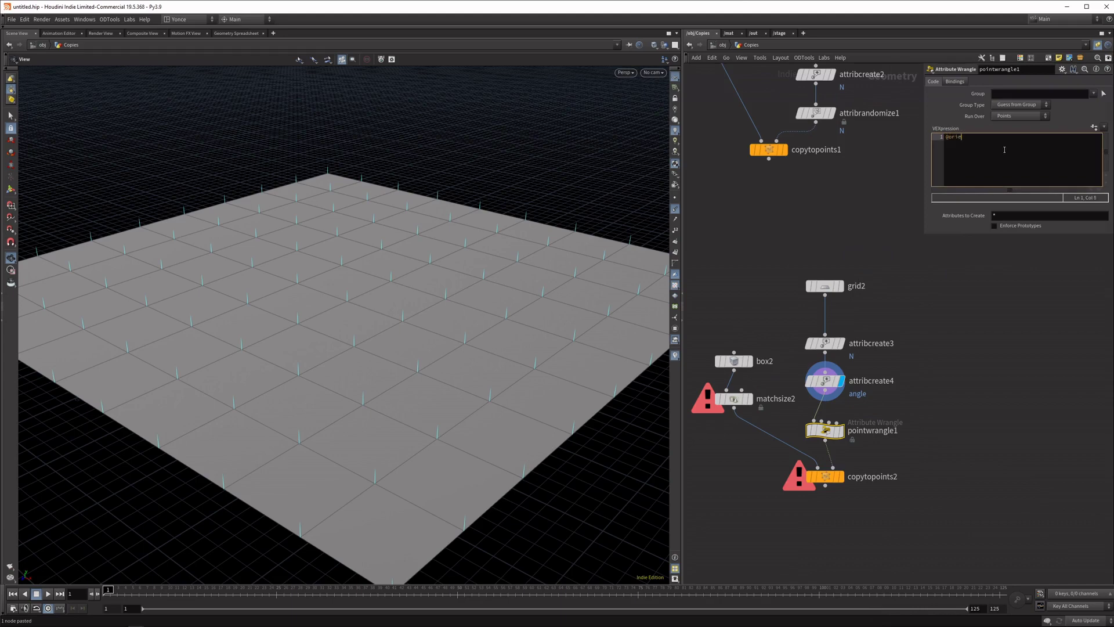
pyautogui.write('@orient = quater')
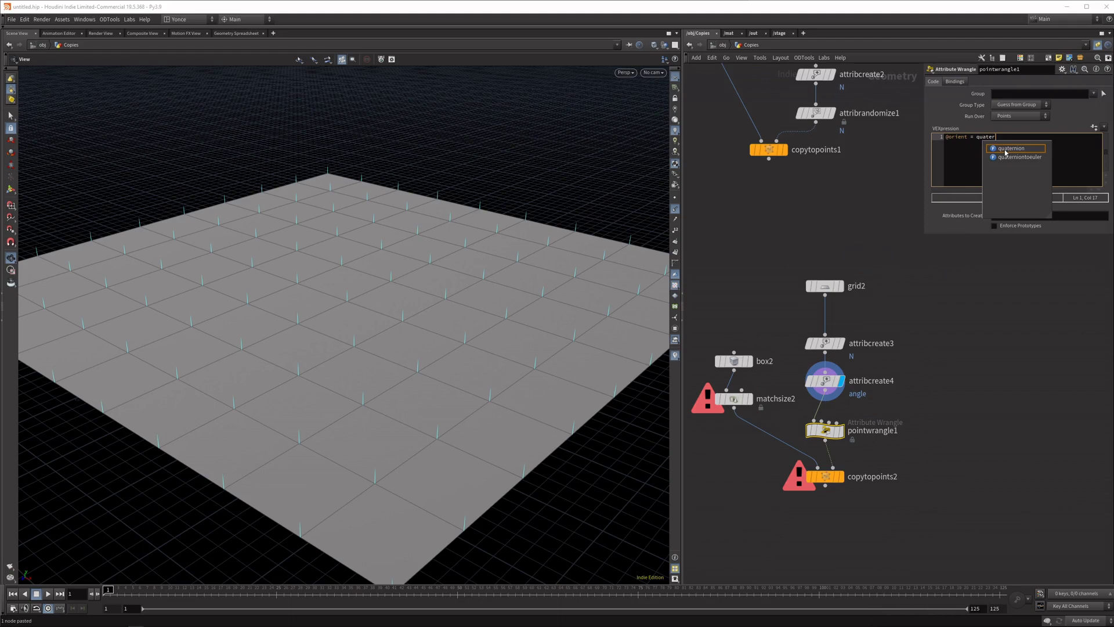
pyautogui.write('nion(a')
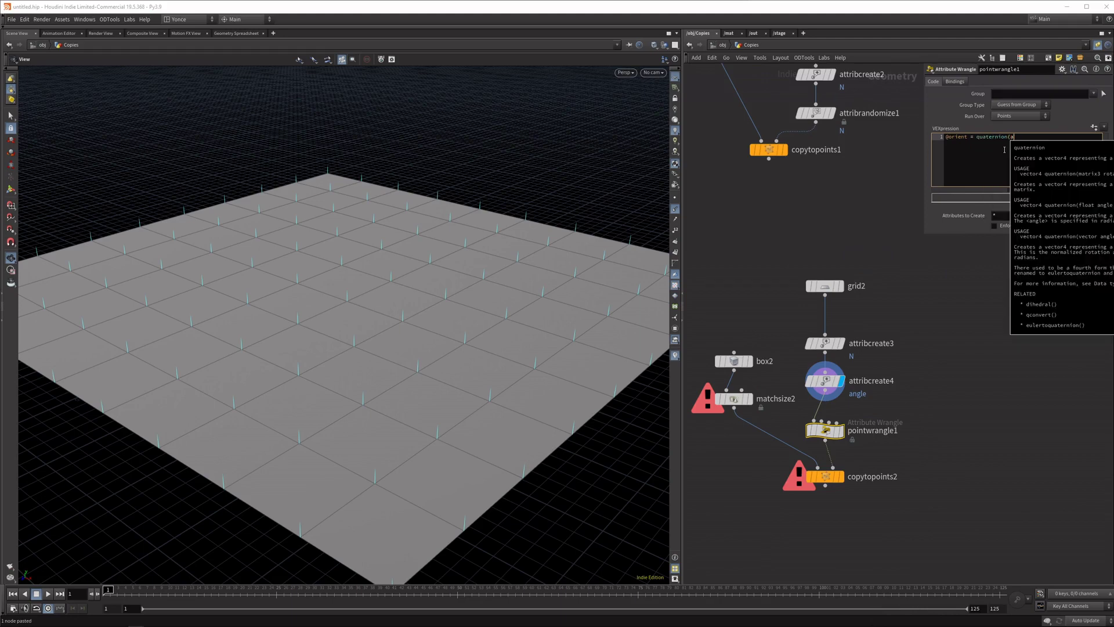
pyautogui.write('ngle, axis);')
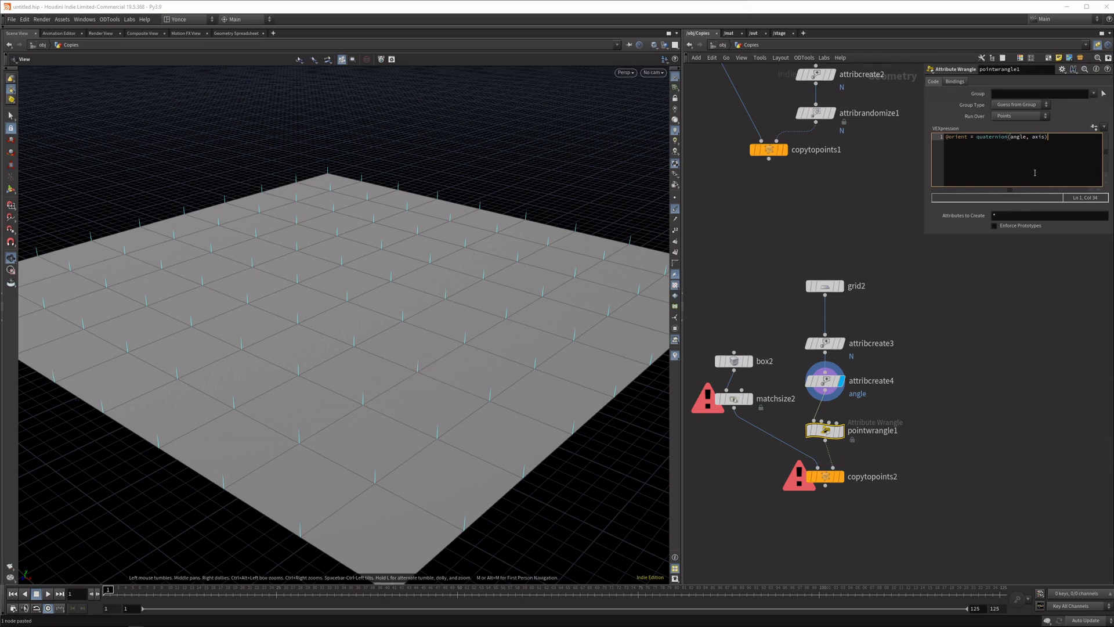
pyautogui.press('Home')
pyautogui.press('Return')
pyautogui.press('Return')
pyautogui.press('Return')
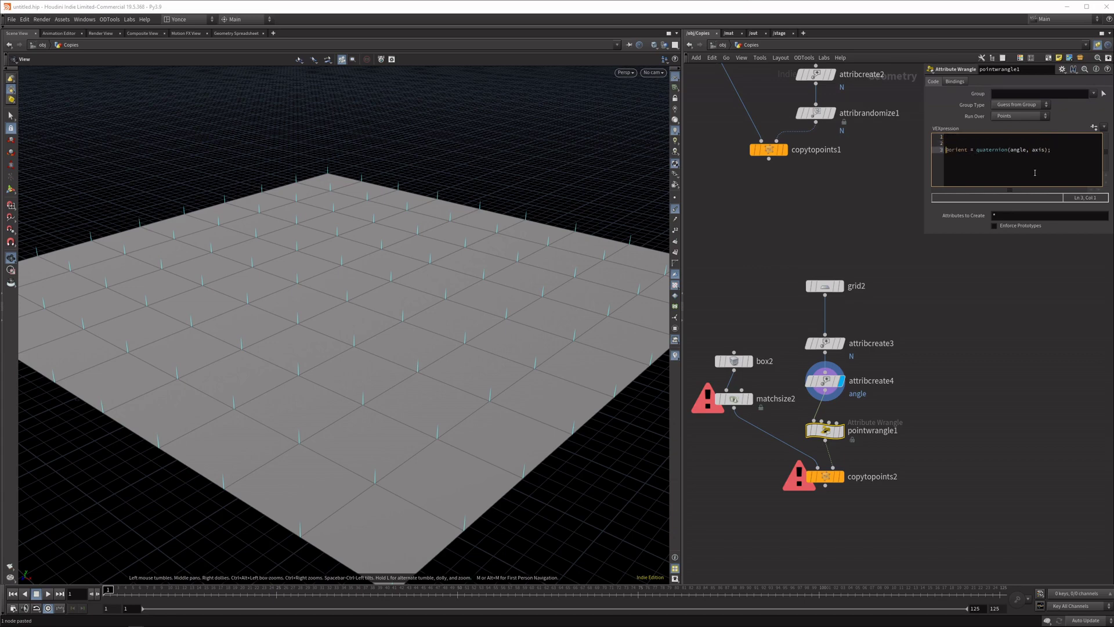
pyautogui.press('Up')
pyautogui.press('Up')
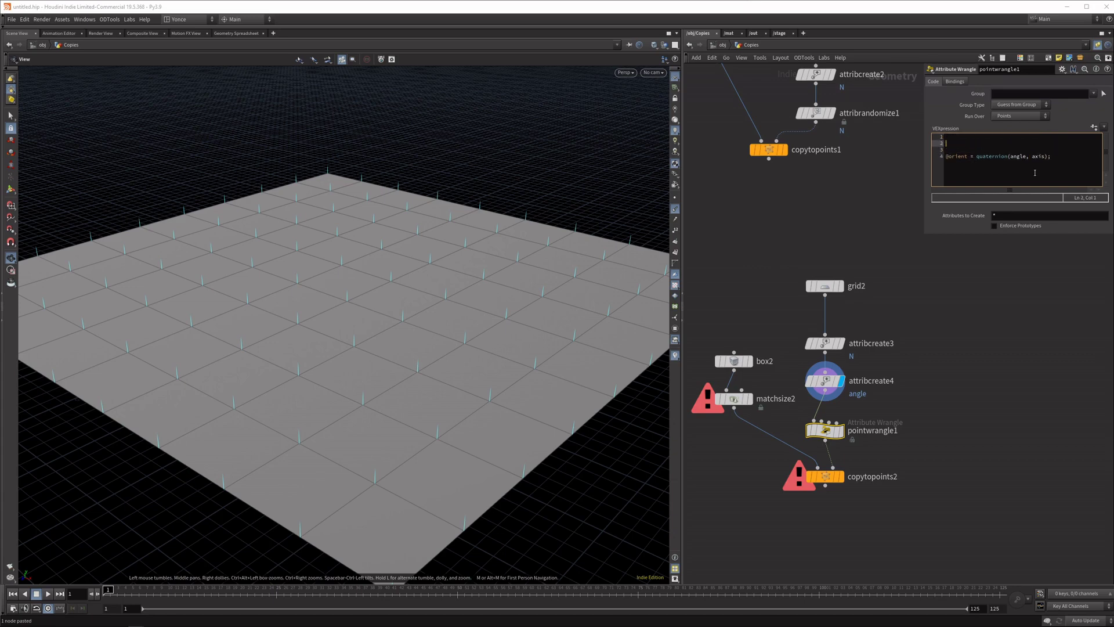
pyautogui.write('vector axis = v@N;')
pyautogui.press('Up')
pyautogui.press('Return')
pyautogui.press('Up')
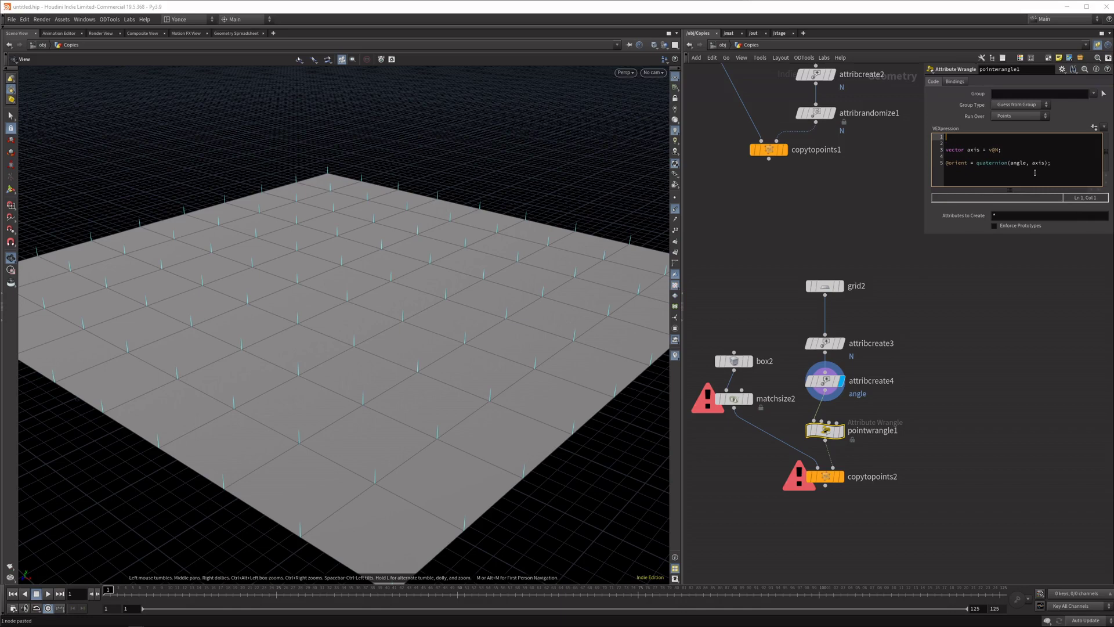
pyautogui.click(1011, 163)
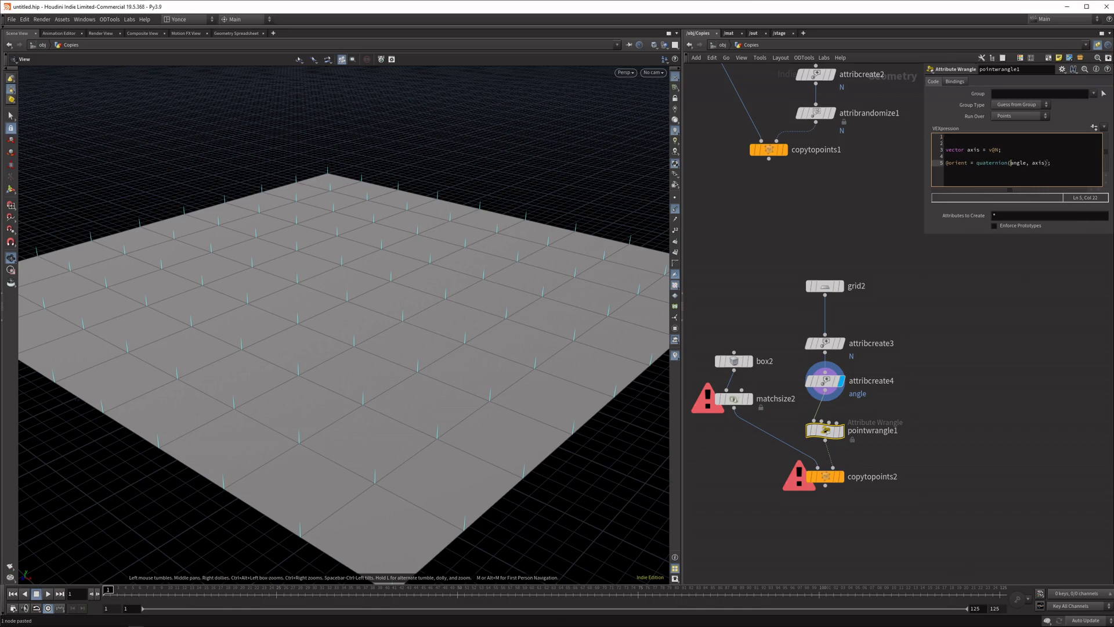
pyautogui.write('@')
pyautogui.click(840, 476)
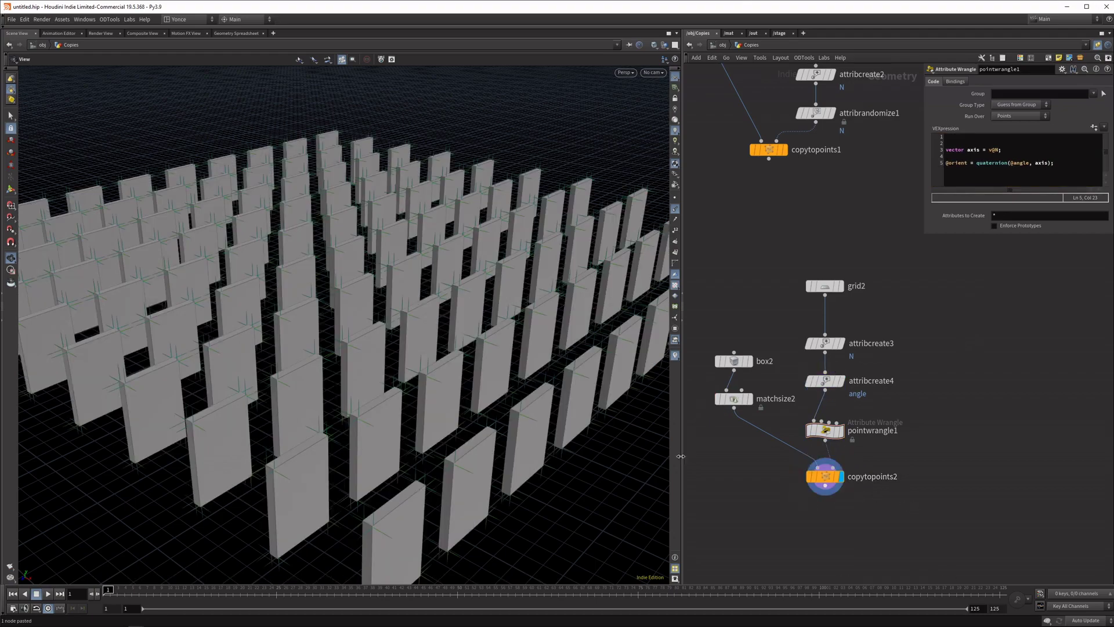
# - Try a higher default angle on attribcreate4, then undo the change
pyautogui.click(842, 386)
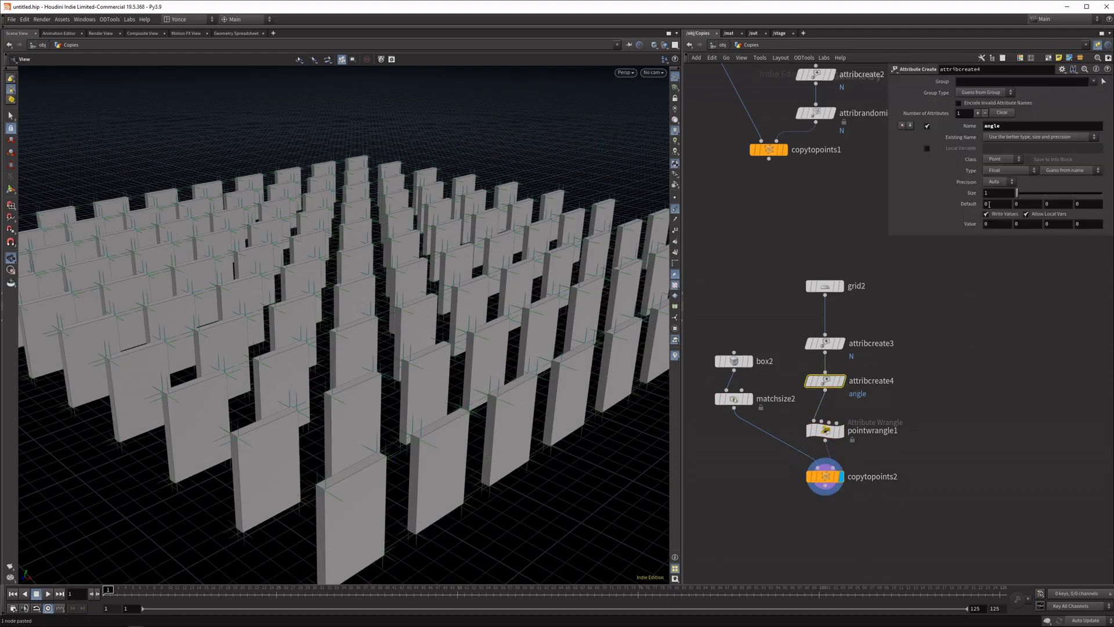
pyautogui.moveTo(989, 204)
pyautogui.mouseDown(button='middle')
pyautogui.moveTo(1007, 184)
pyautogui.moveTo(1041, 203)
pyautogui.moveTo(998, 201)
pyautogui.mouseUp(button='middle')
pyautogui.hotkey('ctrl', 'z')
# - Lay out grid2 through copytopoints2 evenly and select box2 and matchsize2
pyautogui.moveTo(354, 325); pyautogui.dragTo(406, 261)
pyautogui.moveTo(796, 270); pyautogui.dragTo(849, 502)
pyautogui.press('l')
pyautogui.moveTo(752, 267); pyautogui.dragTo(732, 437)
pyautogui.click(825, 436)
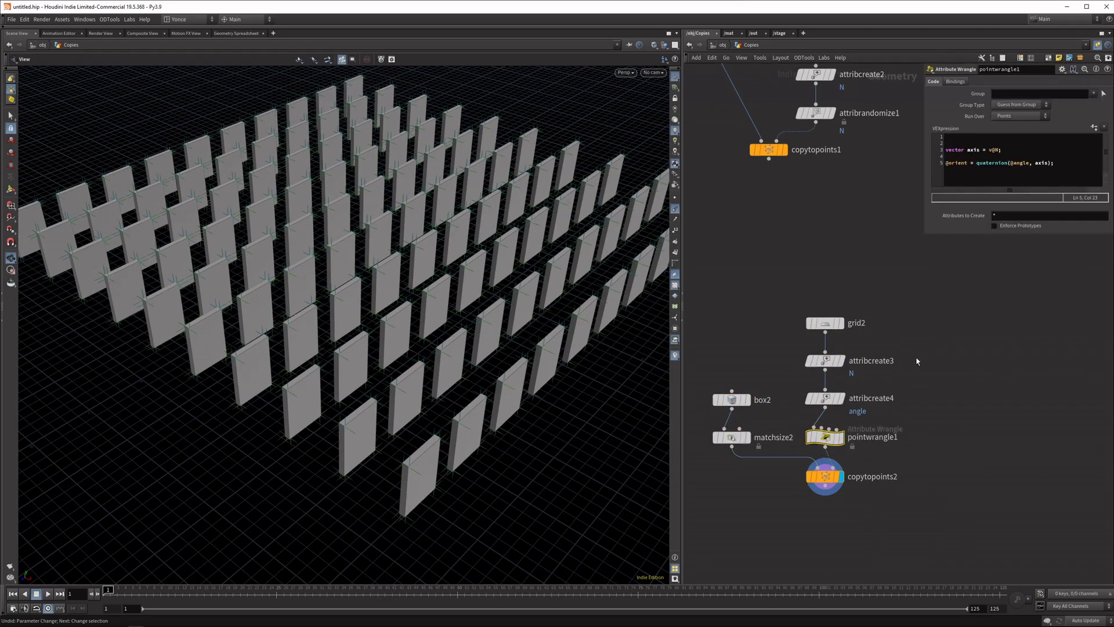
pyautogui.click(978, 137)
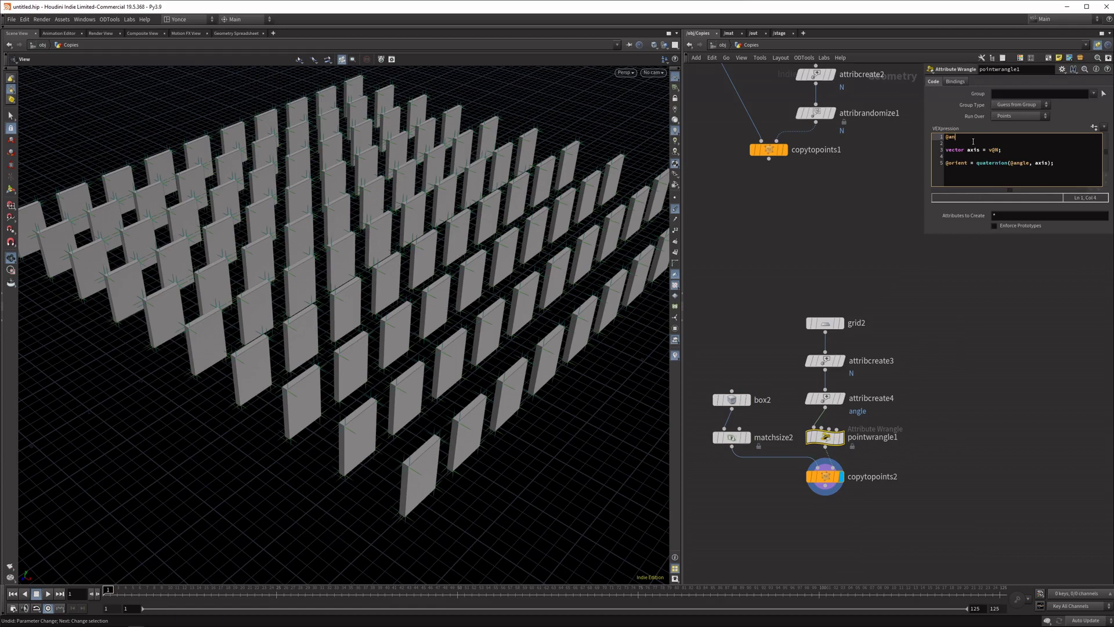
pyautogui.write('@angle = rad')
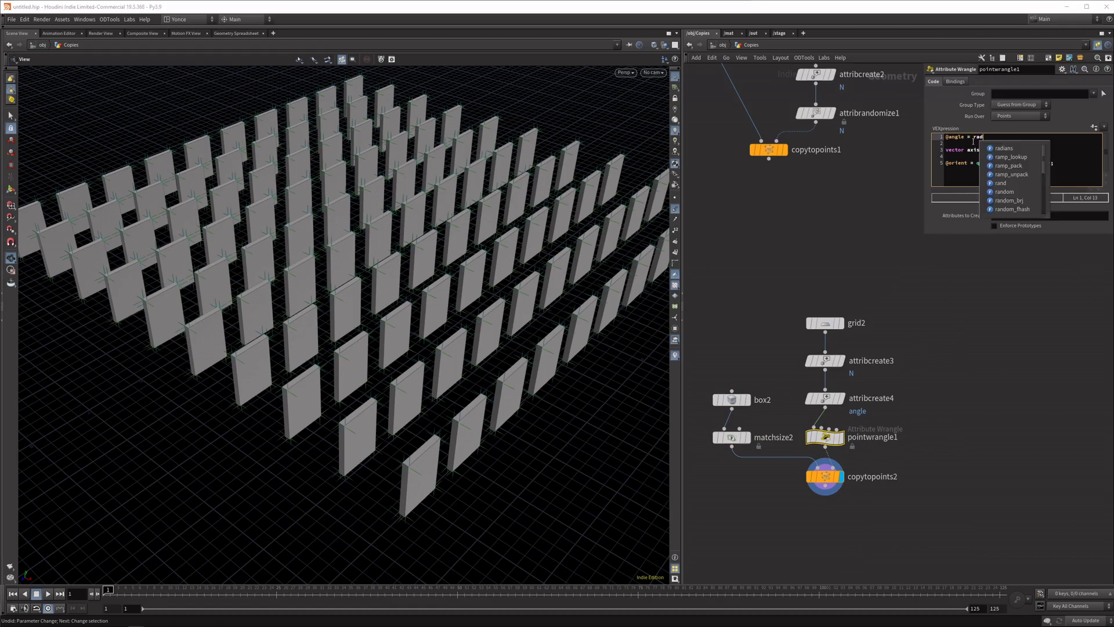
pyautogui.write('ians(@angle);')
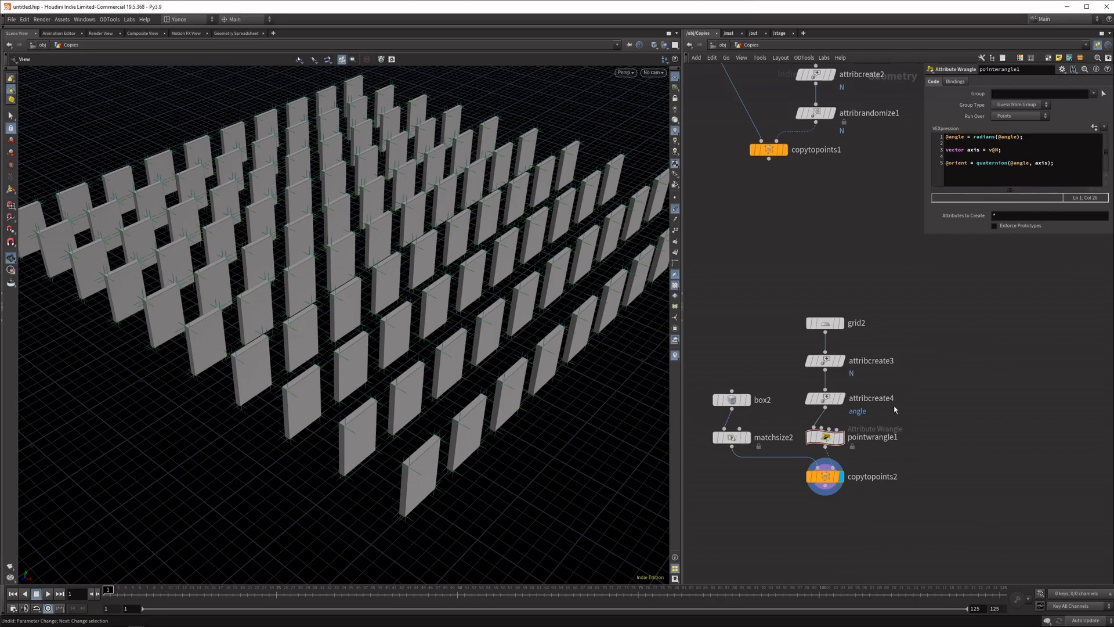
pyautogui.click(825, 398)
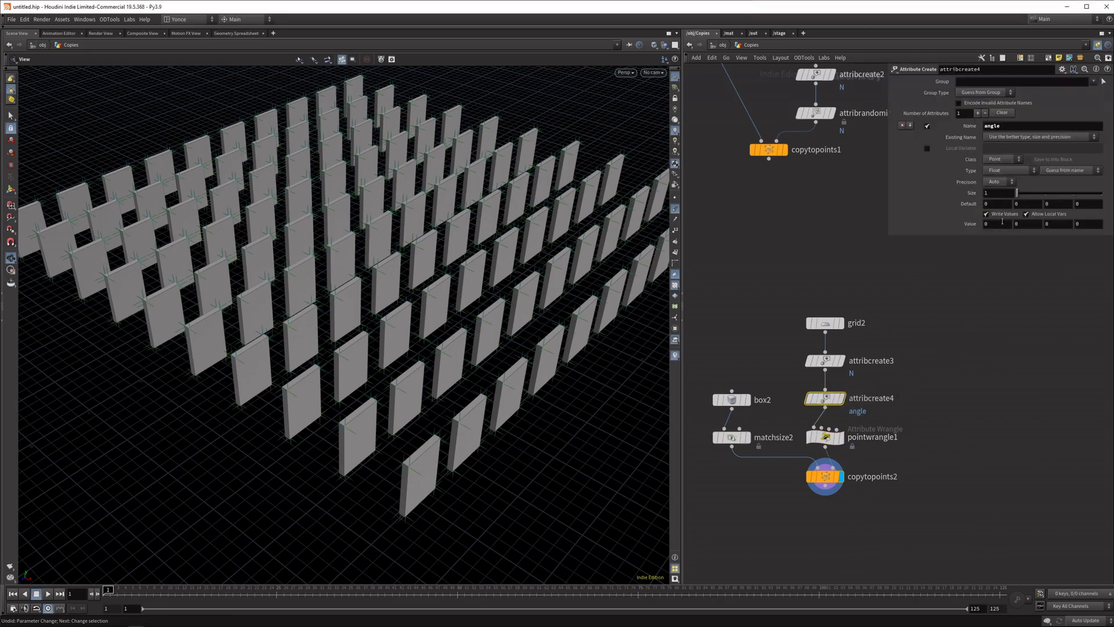
pyautogui.moveTo(1002, 221); pyautogui.dragTo(968, 223, button='middle')
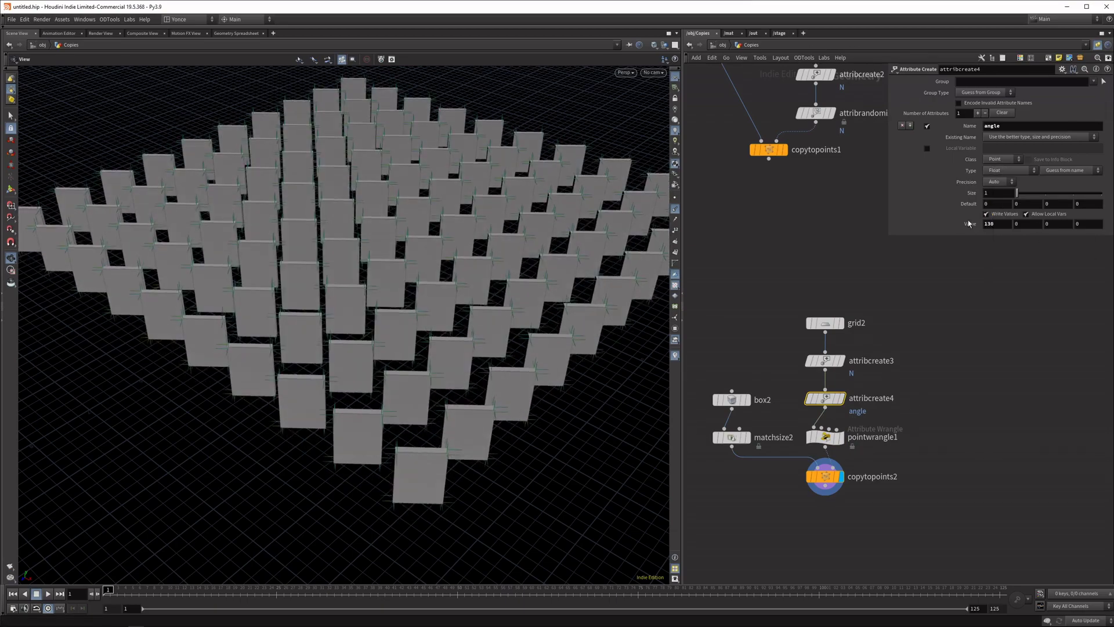
pyautogui.keyDown('ctrl'); pyautogui.middleClick(968, 223); pyautogui.keyUp('ctrl')
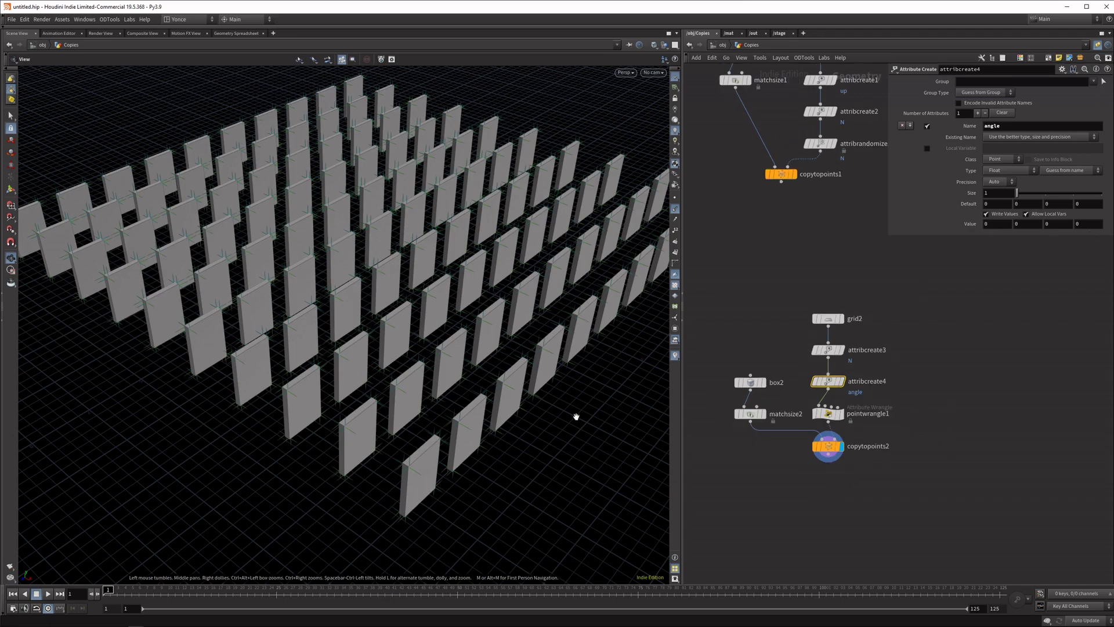
# - Add an Attribute Randomize after attribcreate4 and wire it into pointwrangle1
pyautogui.moveTo(572, 372); pyautogui.dragTo(572, 335)
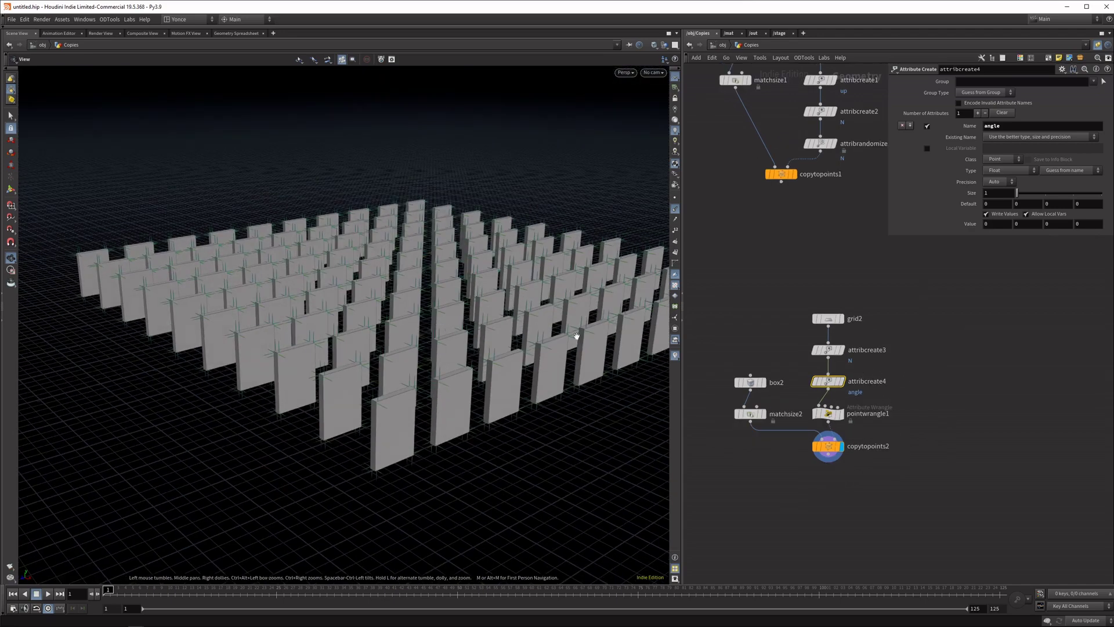
pyautogui.press('Tab')
pyautogui.write('a cr')
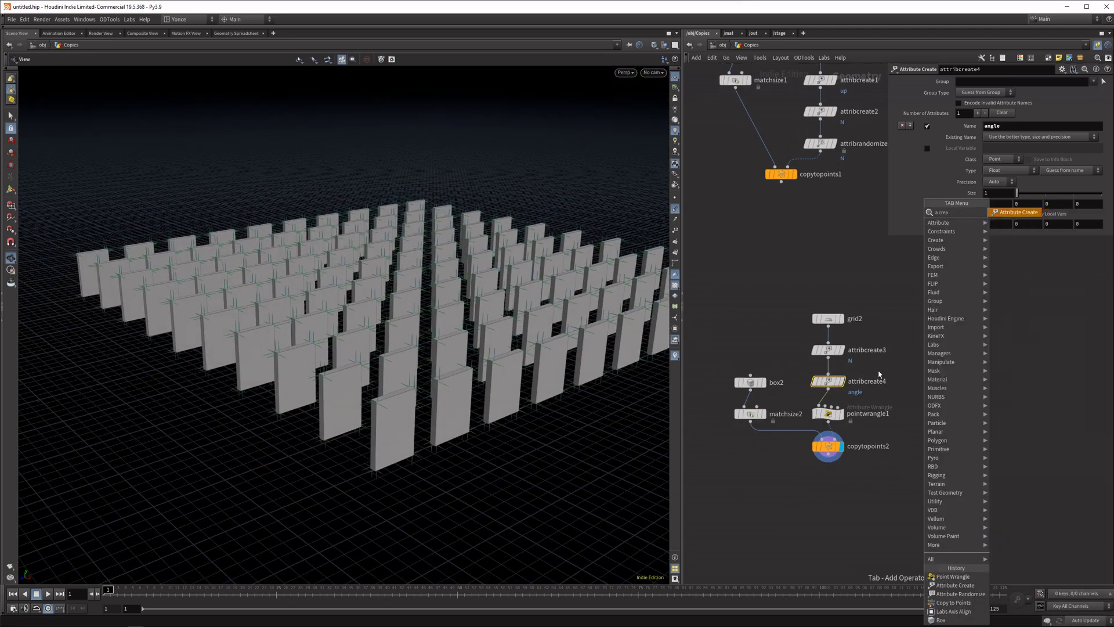
pyautogui.press('BackSpace')
pyautogui.press('BackSpace')
pyautogui.write('ra')
pyautogui.press('Return')
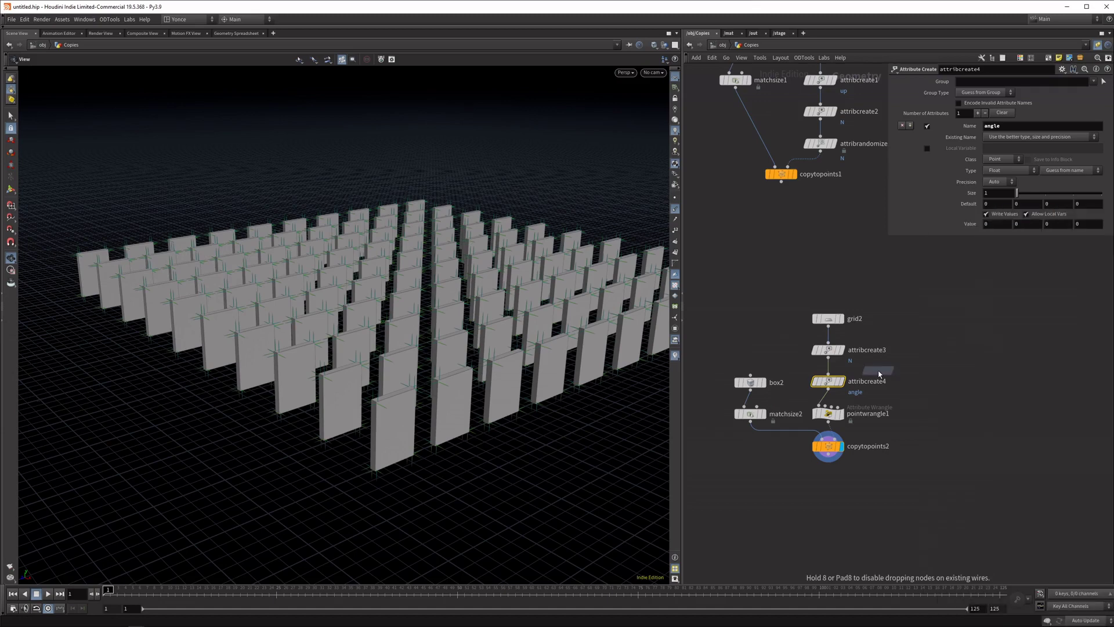
pyautogui.click(900, 382)
pyautogui.moveTo(901, 388); pyautogui.dragTo(814, 406)
pyautogui.click(814, 406)
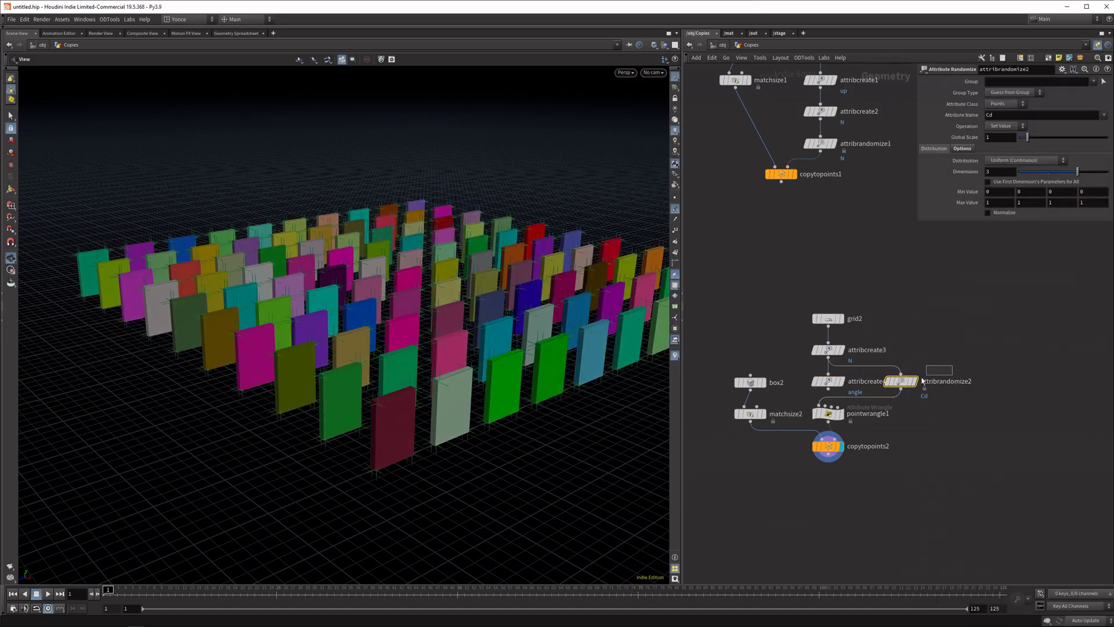
# - Randomize 'angle' with Dimensions 1, Custom Ramp distribution, fitted 0 to 360
pyautogui.doubleClick(1030, 114)
pyautogui.write('angle')
pyautogui.press('Return')
pyautogui.moveTo(1075, 170); pyautogui.dragTo(1017, 171)
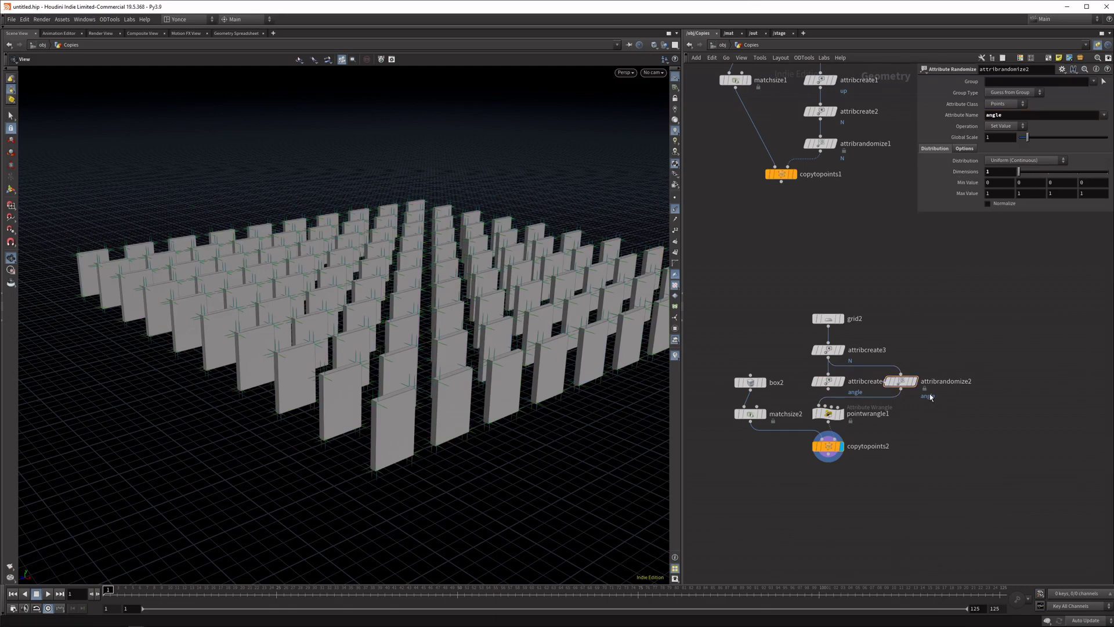
pyautogui.click(1060, 160)
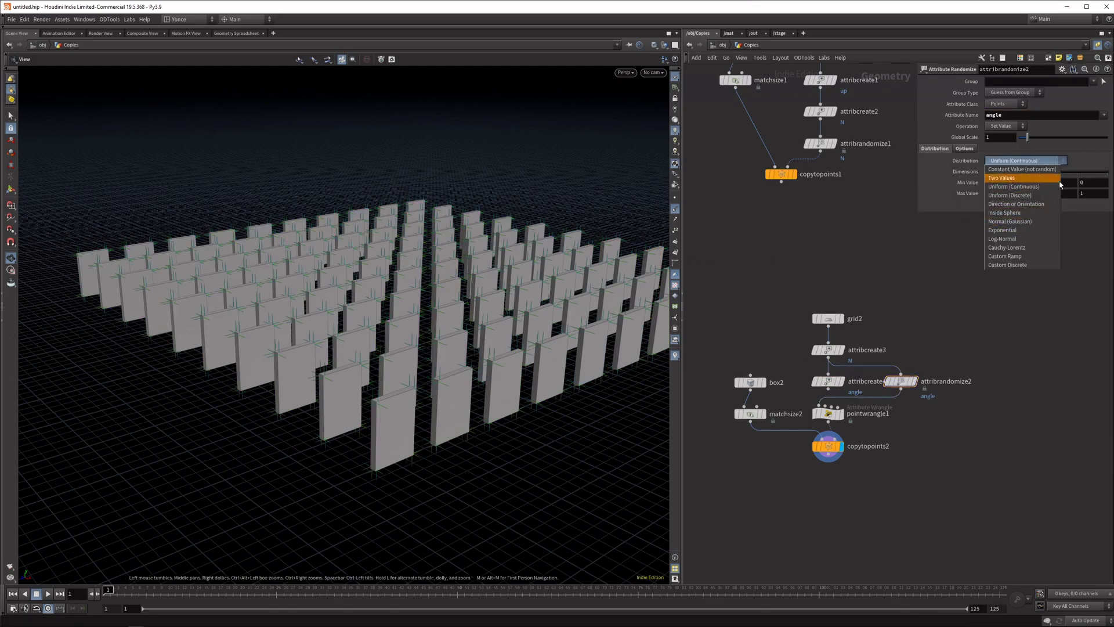
pyautogui.click(1007, 256)
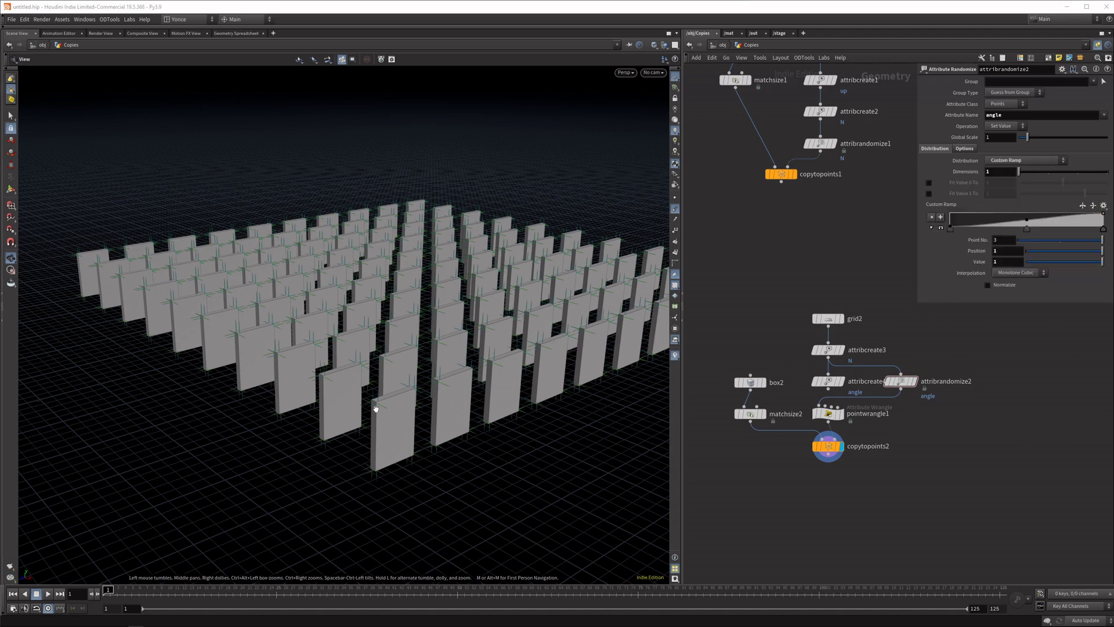
pyautogui.click(929, 182)
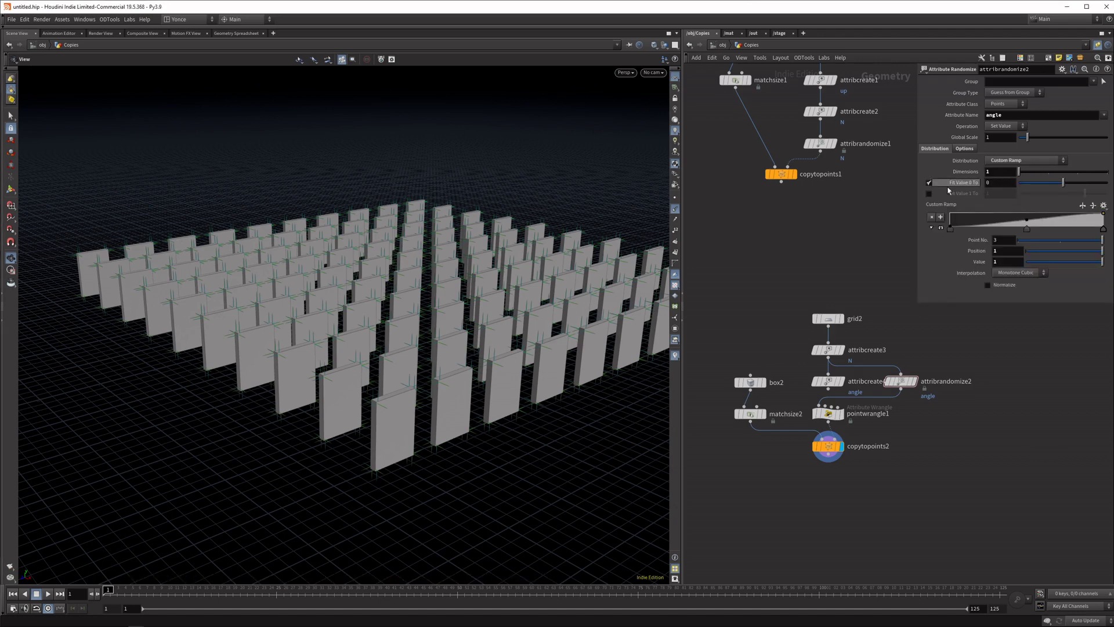
pyautogui.click(928, 193)
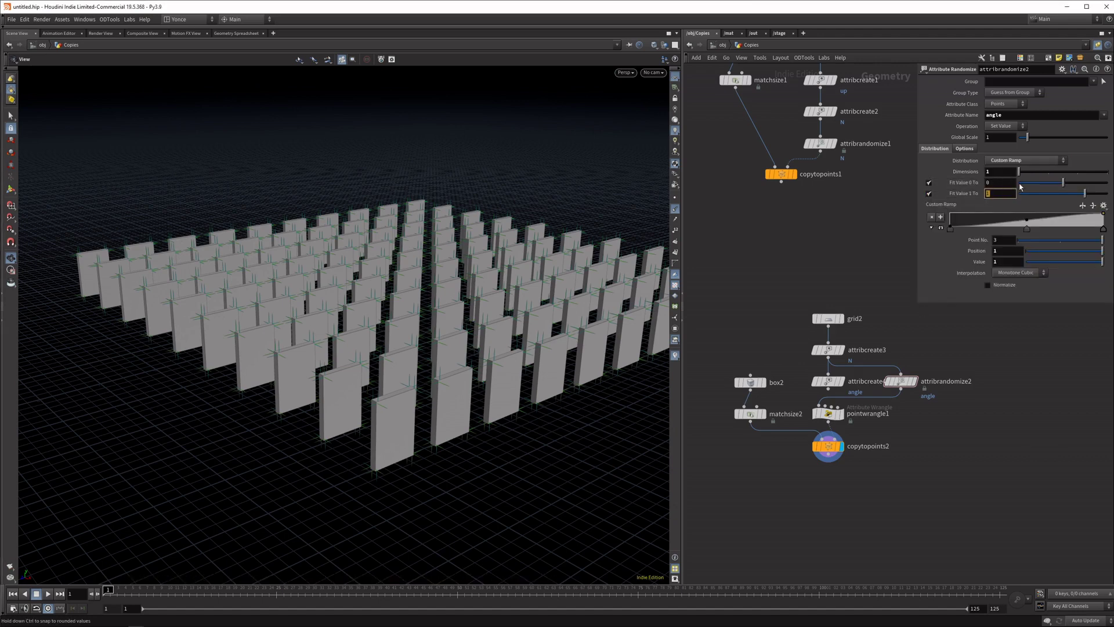
pyautogui.write('360')
pyautogui.press('Return')
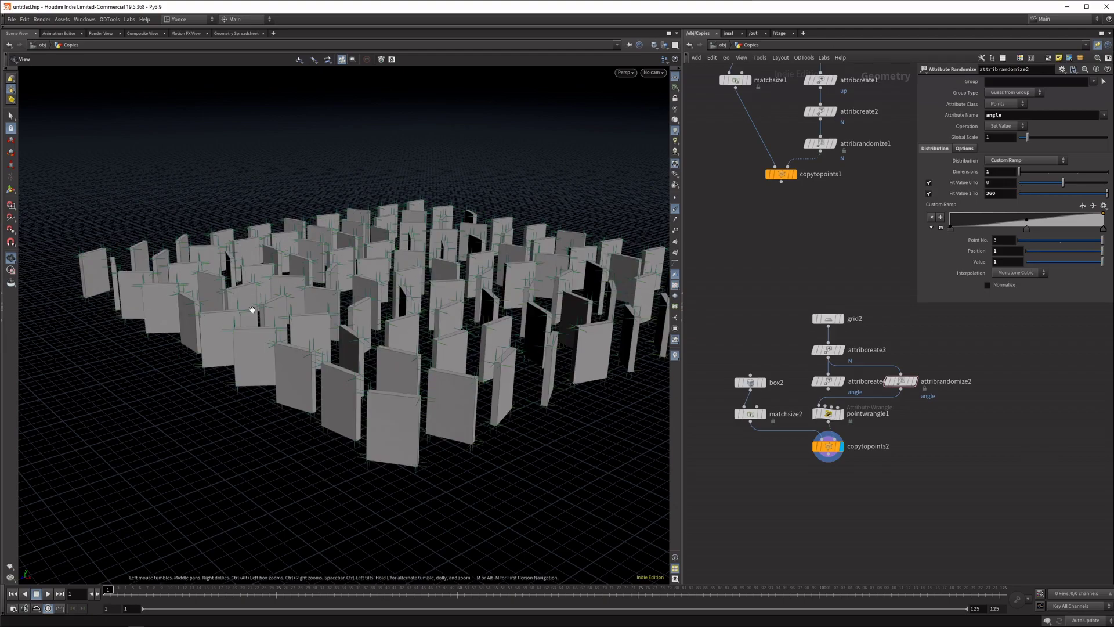
pyautogui.moveTo(249, 313); pyautogui.dragTo(497, 258)
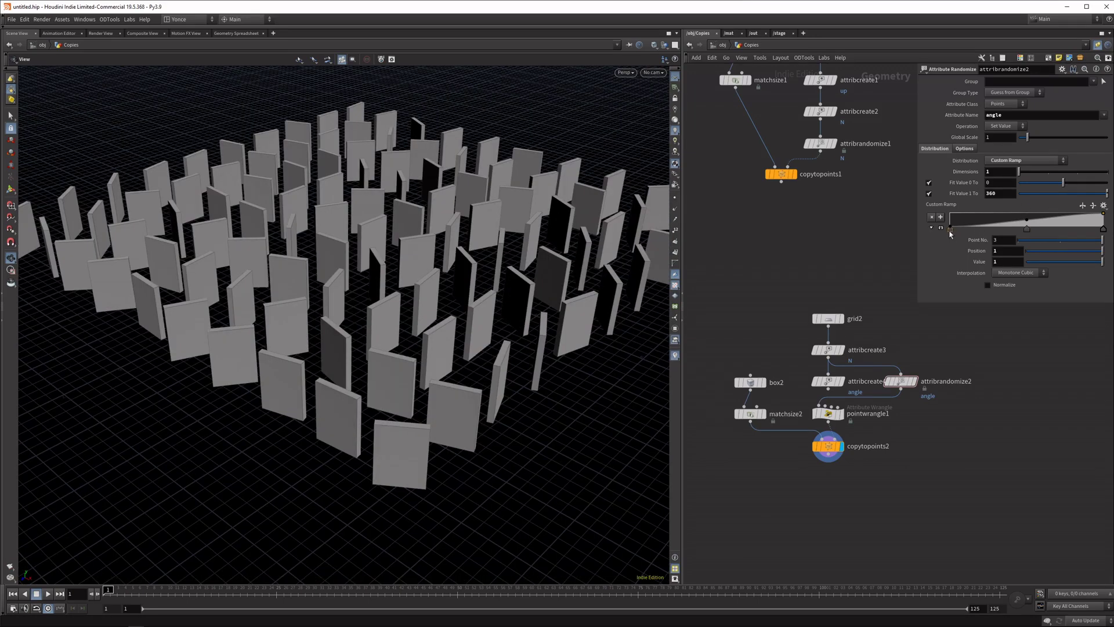
# - Apply the Steps ramp preset and set the second key's value to 0.25
pyautogui.click(950, 230)
pyautogui.click(1104, 207)
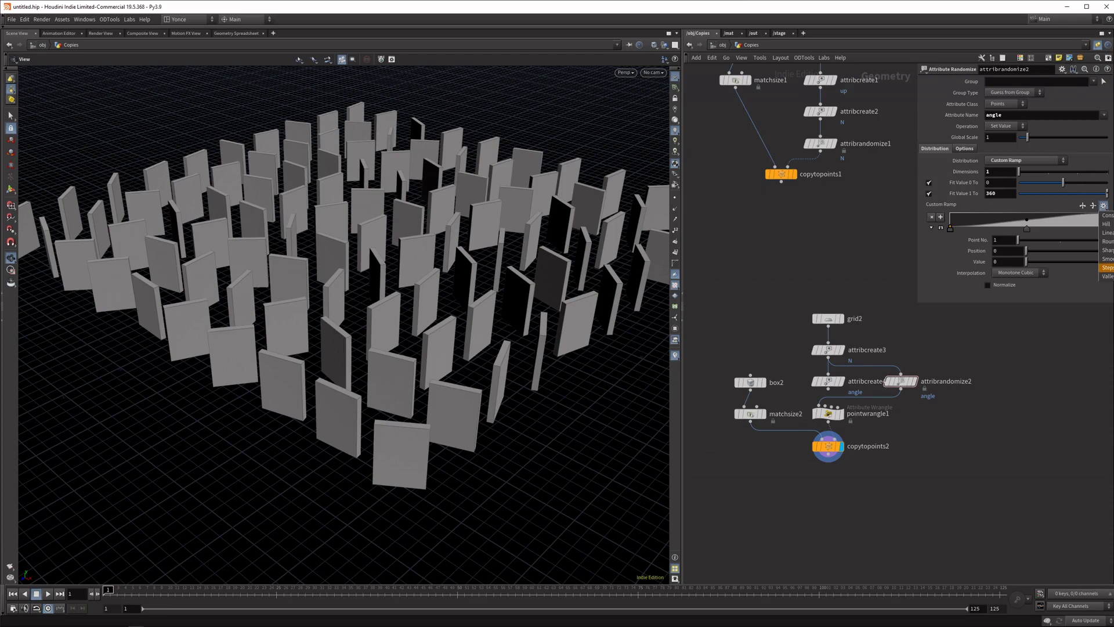
pyautogui.click(1106, 267)
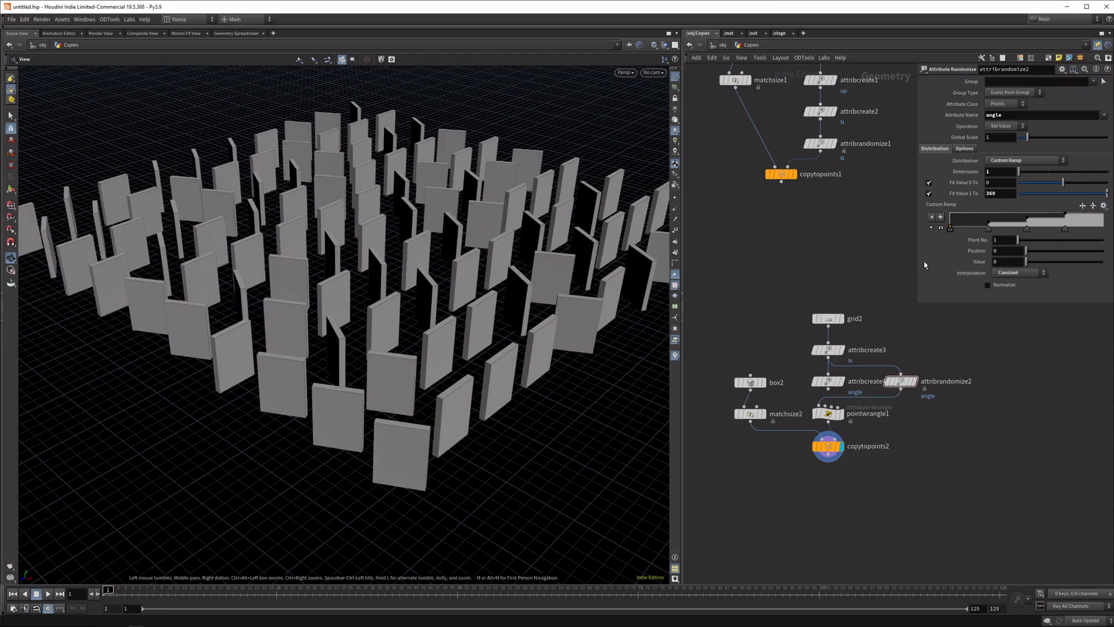
pyautogui.click(990, 230)
pyautogui.doubleClick(1000, 261)
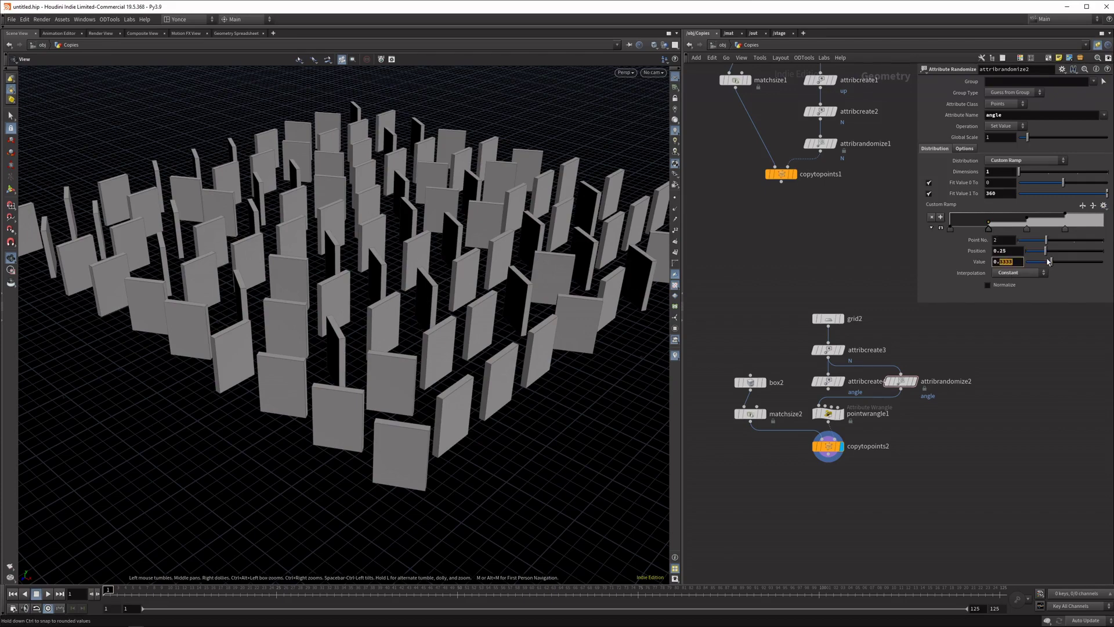
pyautogui.write('25')
pyautogui.press('Return')
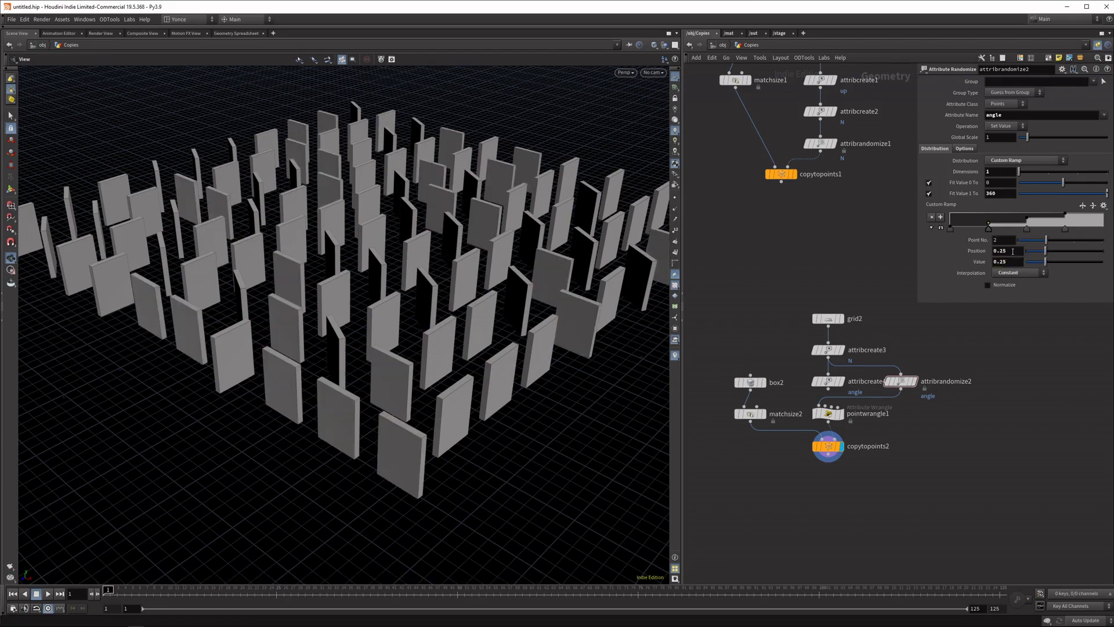
# - Set the third and fourth ramp keys to 0.5 and 0.75
pyautogui.click(1026, 229)
pyautogui.doubleClick(1000, 261)
pyautogui.write('5')
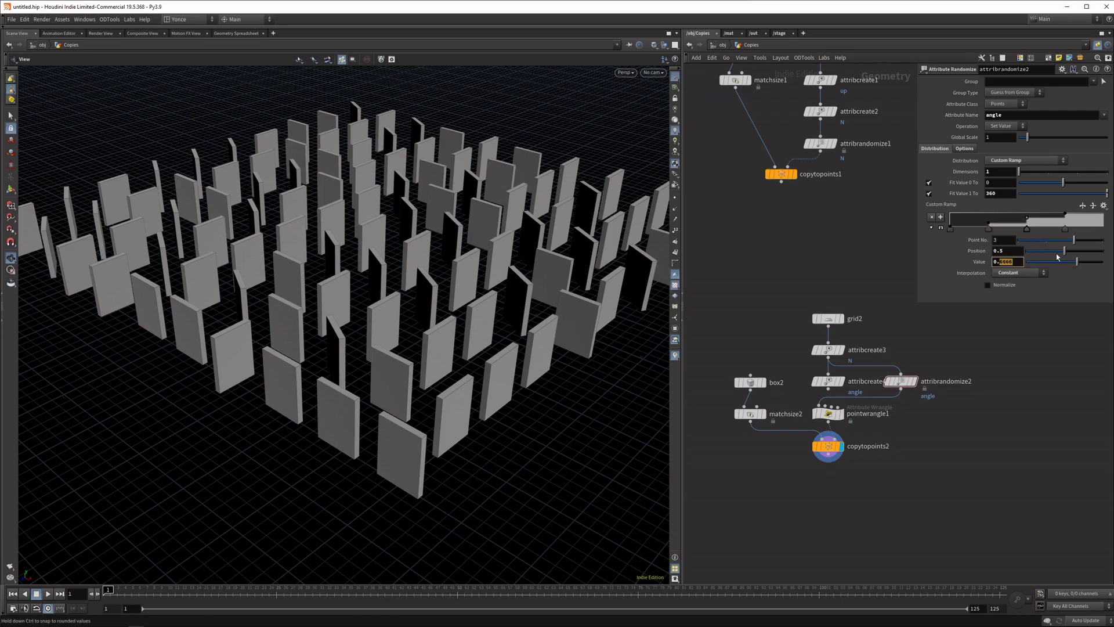
pyautogui.press('Return')
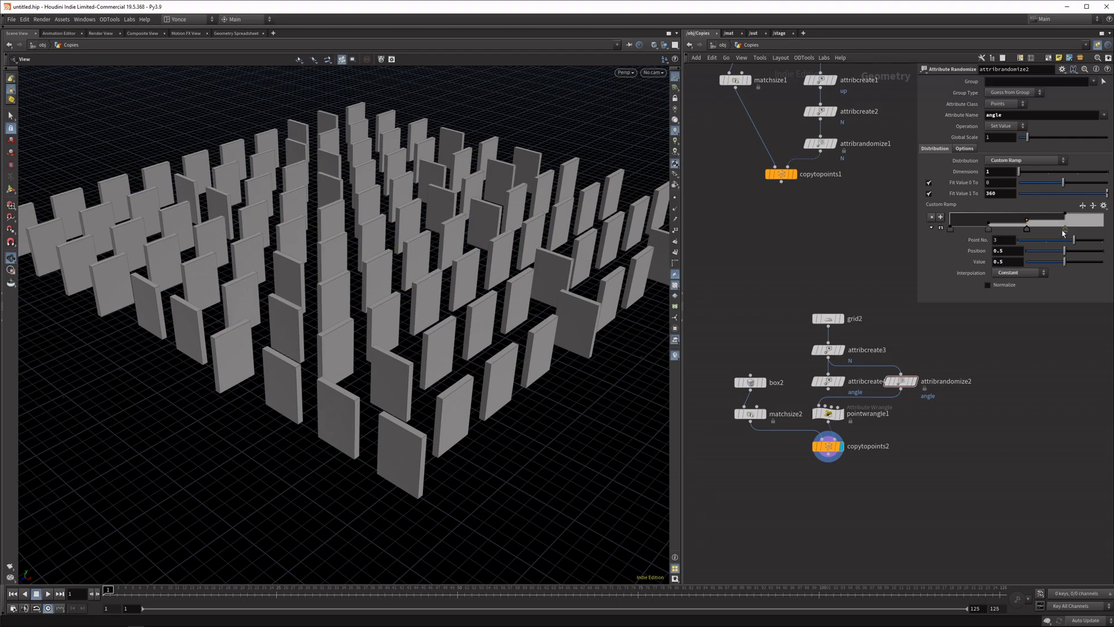
pyautogui.click(1065, 229)
pyautogui.doubleClick(1010, 262)
pyautogui.write('0.75')
pyautogui.press('Return')
pyautogui.moveTo(221, 218); pyautogui.dragTo(406, 232)
pyautogui.scroll(6, 388, 181)
pyautogui.scroll(-5, 399, 291)
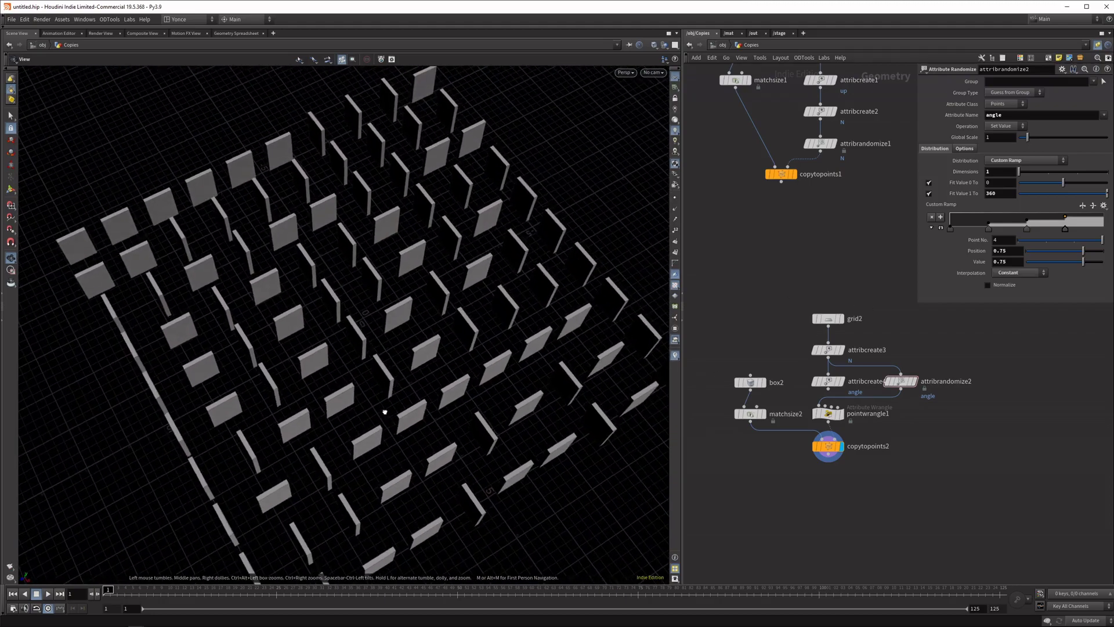
pyautogui.moveTo(399, 291)
pyautogui.mouseDown()
pyautogui.moveTo(441, 279)
pyautogui.moveTo(406, 290)
pyautogui.mouseUp()
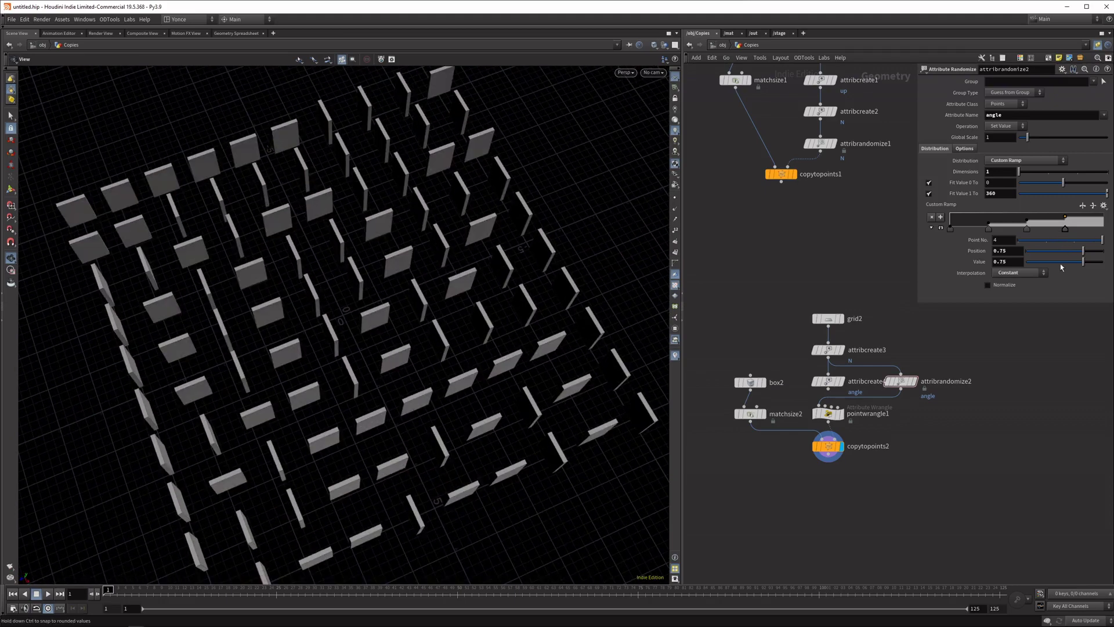
pyautogui.moveTo(1082, 262); pyautogui.dragTo(1073, 262)
pyautogui.moveTo(360, 272); pyautogui.dragTo(346, 299)
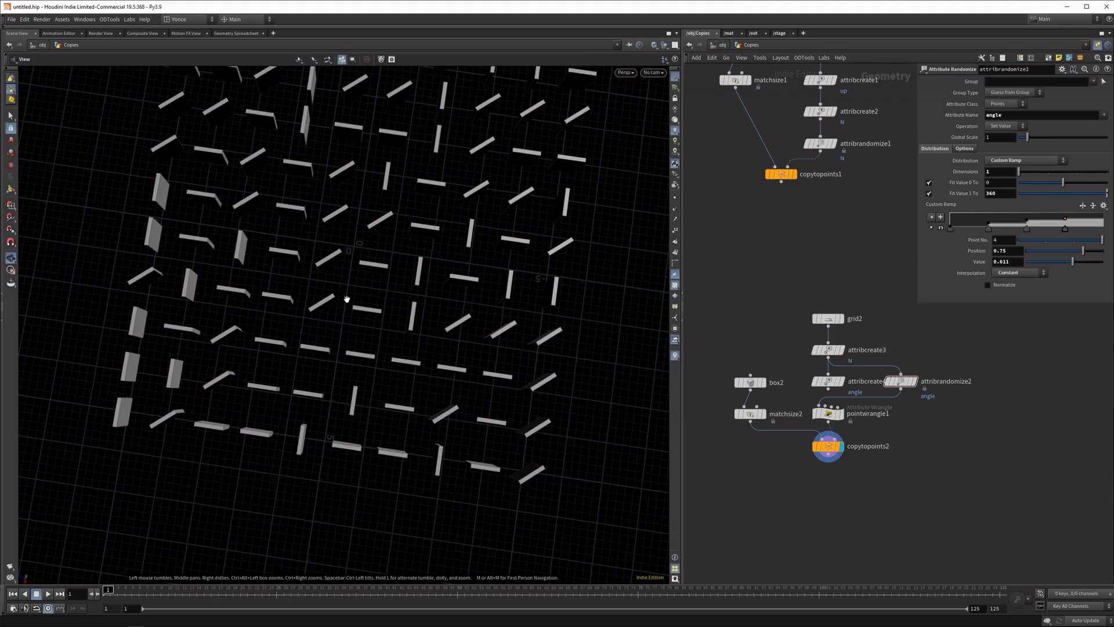
pyautogui.moveTo(326, 340); pyautogui.dragTo(299, 328)
pyautogui.hotkey('ctrl', 'z')
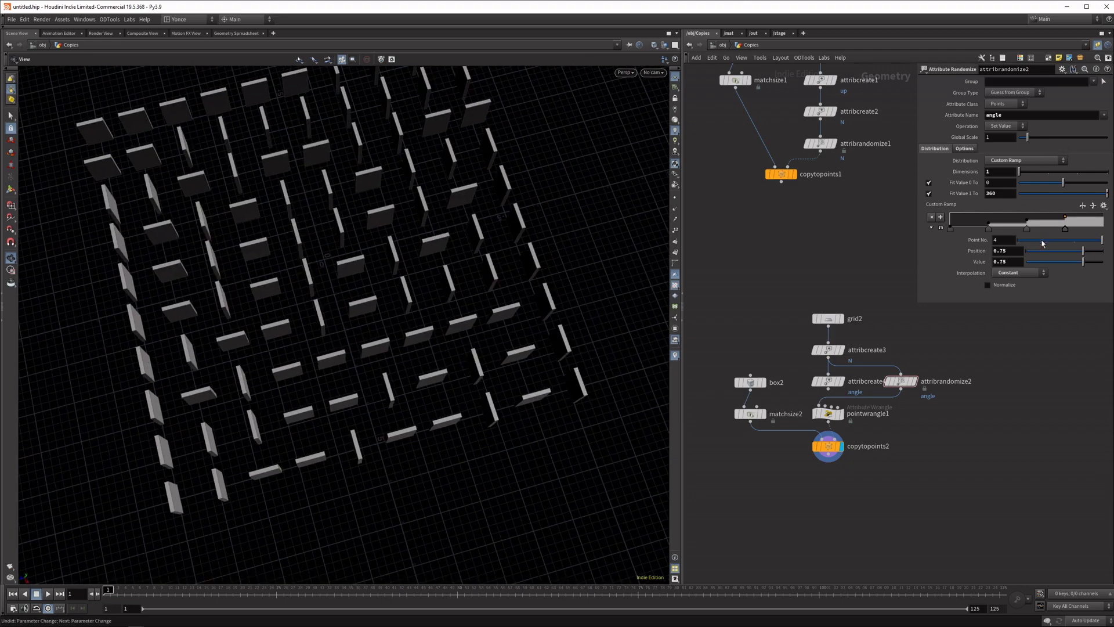
pyautogui.moveTo(319, 255); pyautogui.dragTo(321, 351)
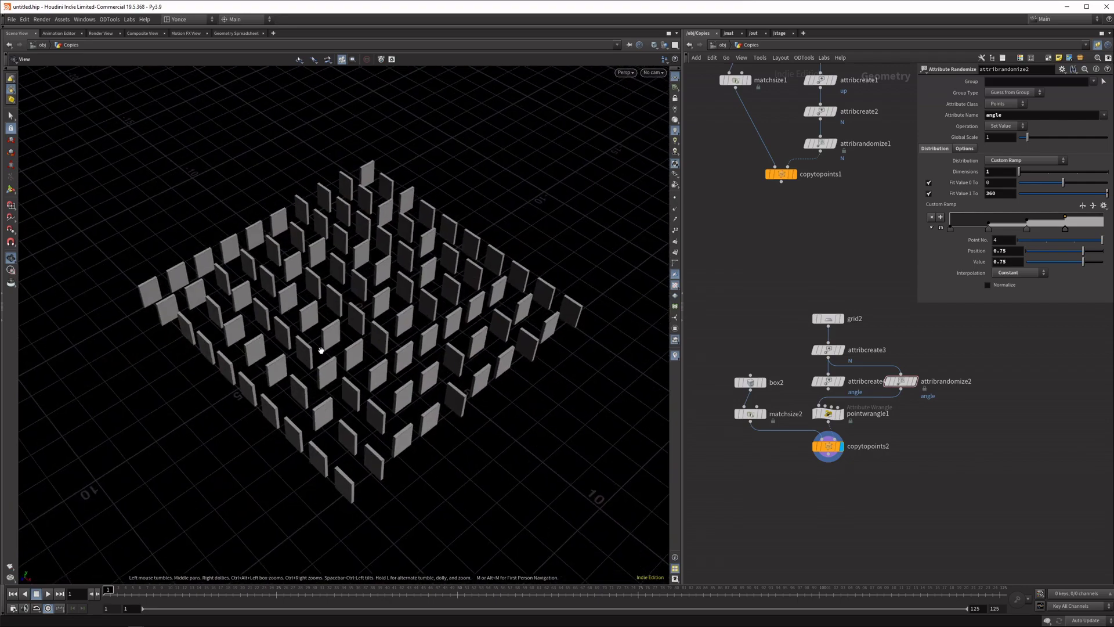
pyautogui.moveTo(747, 207); pyautogui.dragTo(762, 254, button='middle')
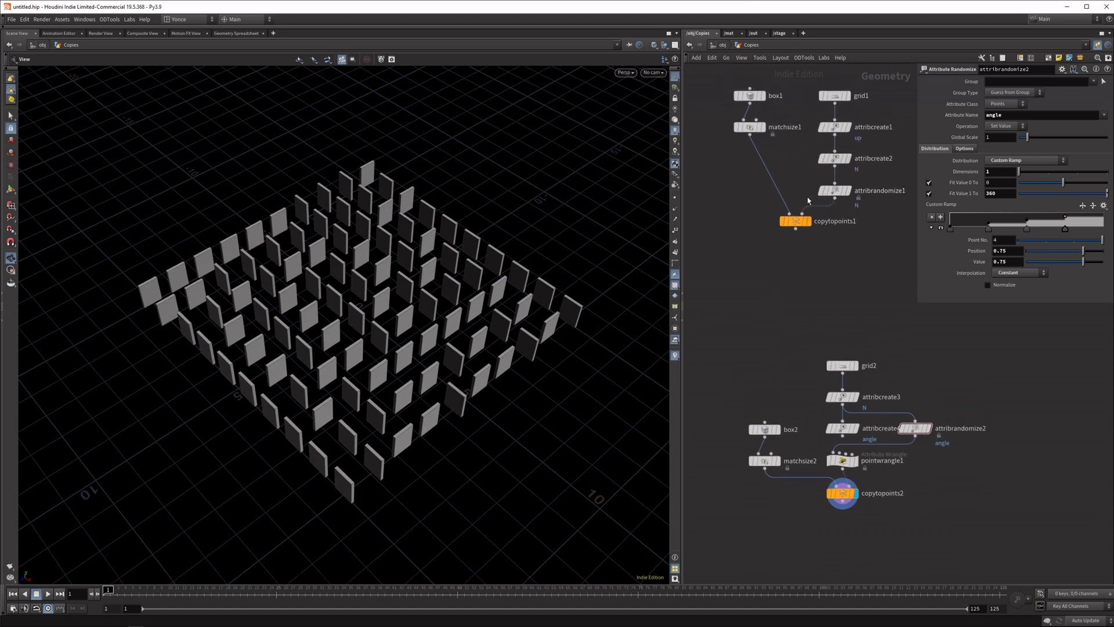
pyautogui.moveTo(794, 365); pyautogui.dragTo(766, 236, button='middle')
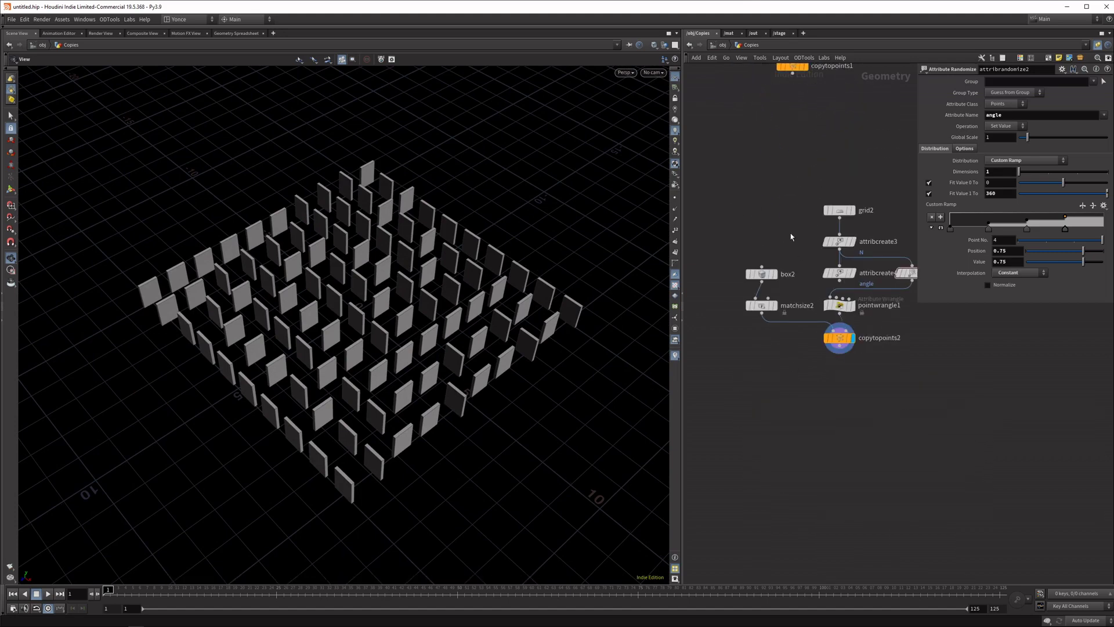